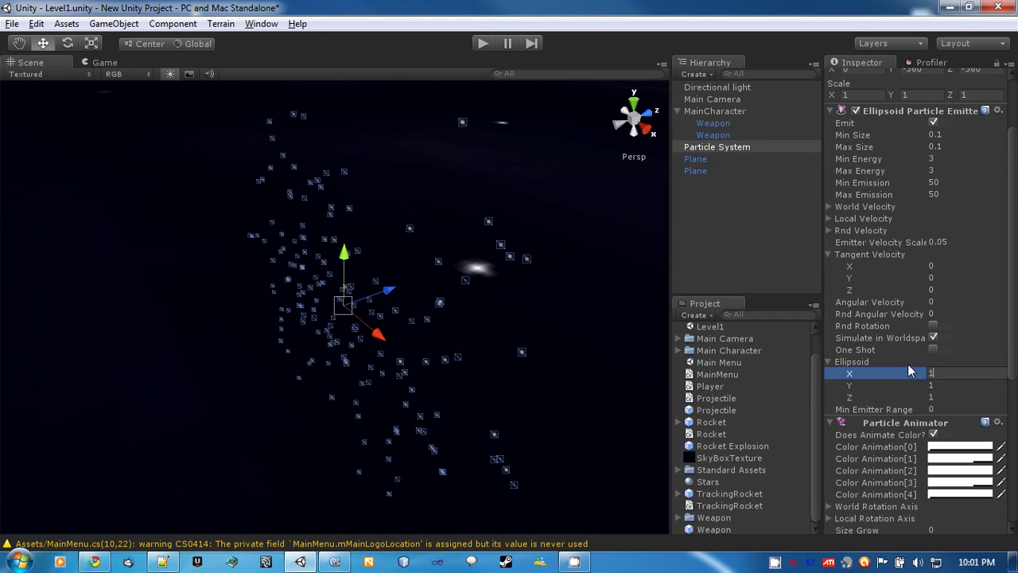
Set the emitter's Ellipsoid X to 1 and collapse the Ellipsoid Particle Emitter settings
{"action": "key", "text": "Return"}
{"action": "left_click", "coordinate": [831, 110]}
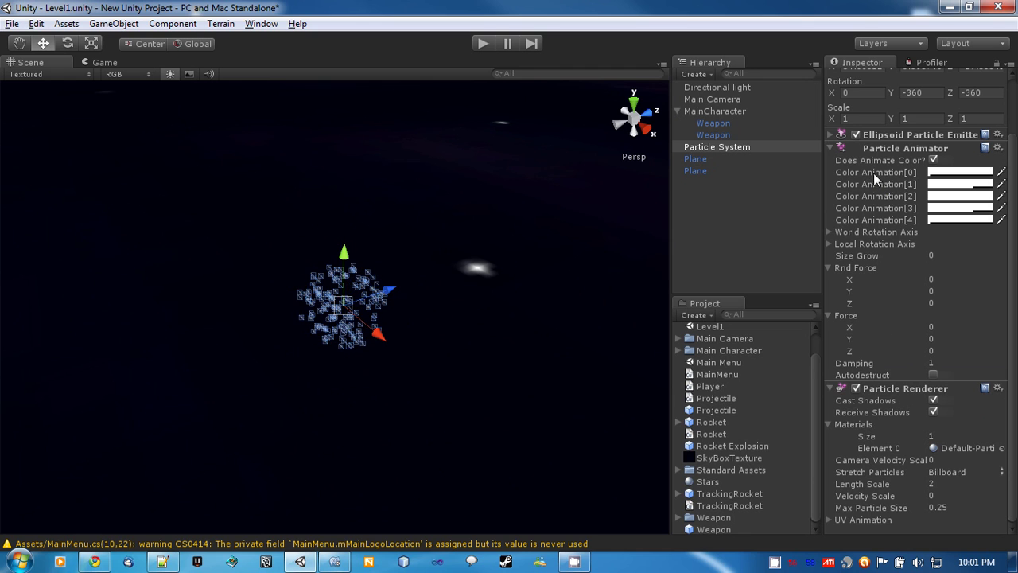
Set the Particle Animator's Color Animation entries 0 to 4 to red, magenta, blue, green and yellow
{"action": "left_click", "coordinate": [952, 173]}
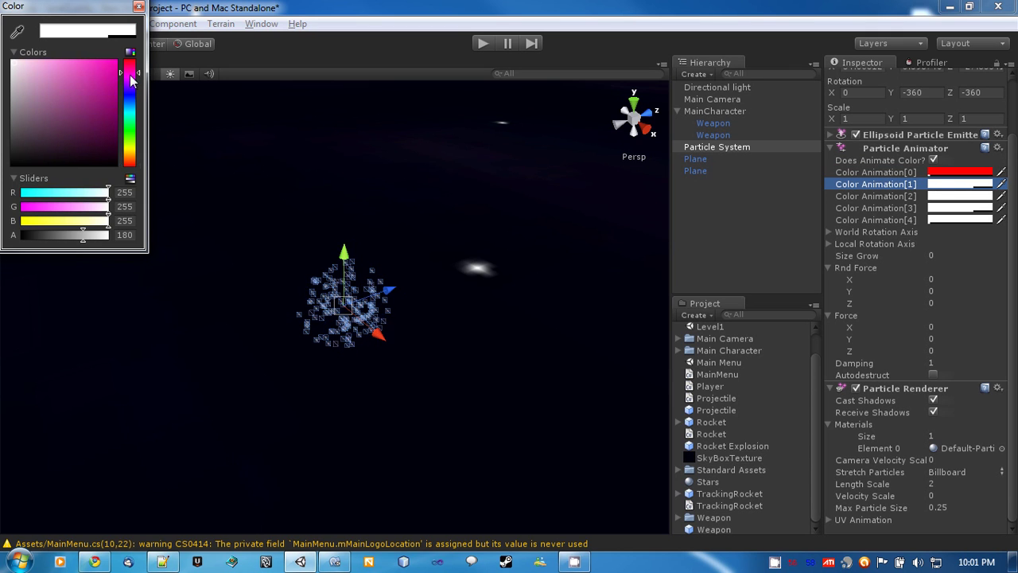
{"action": "left_click", "coordinate": [951, 196]}
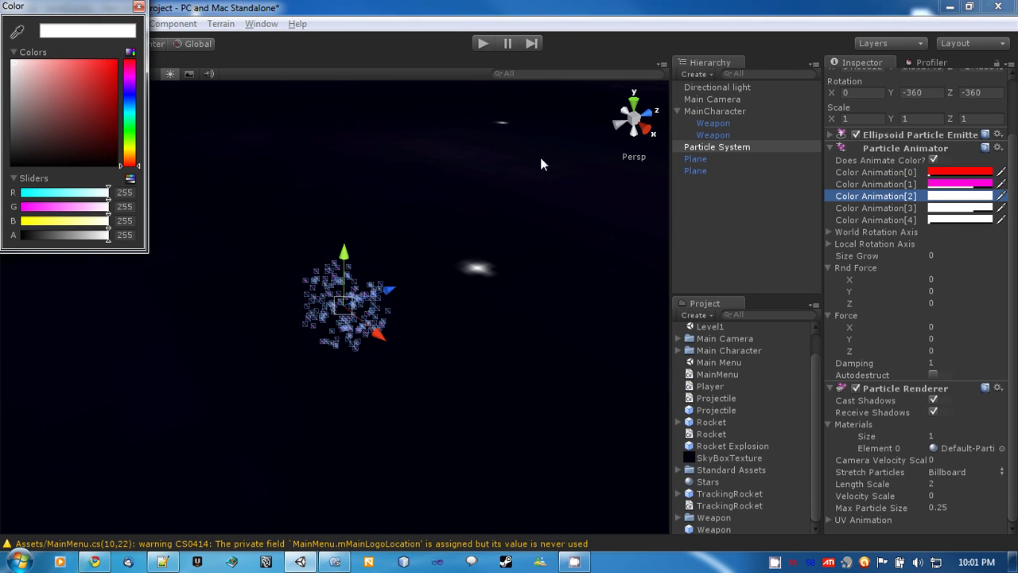
{"action": "left_click", "coordinate": [960, 209]}
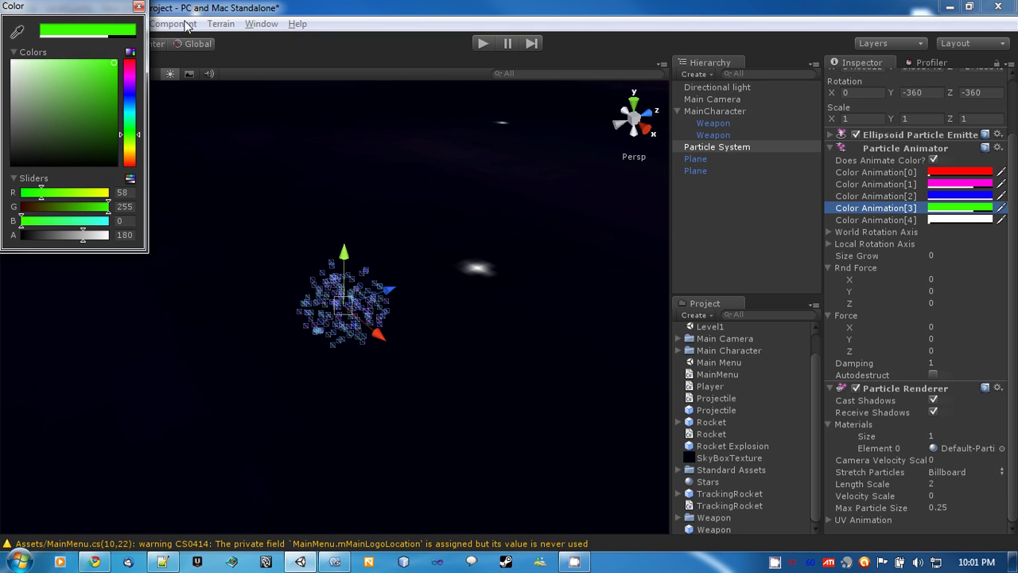
{"action": "left_click", "coordinate": [957, 220]}
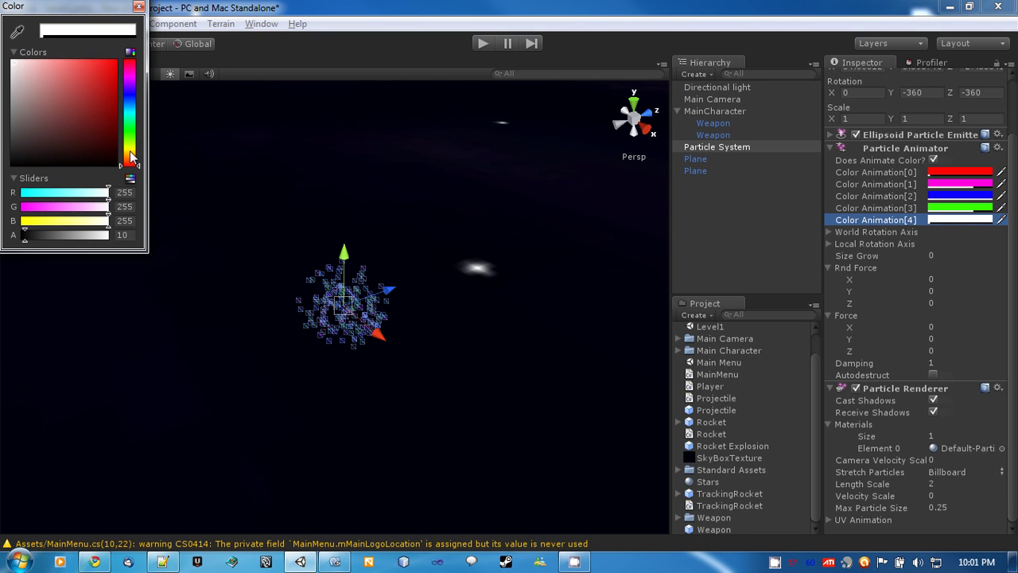
{"action": "left_click_drag", "start_coordinate": [131, 157], "coordinate": [130, 149]}
{"action": "left_click", "coordinate": [66, 116]}
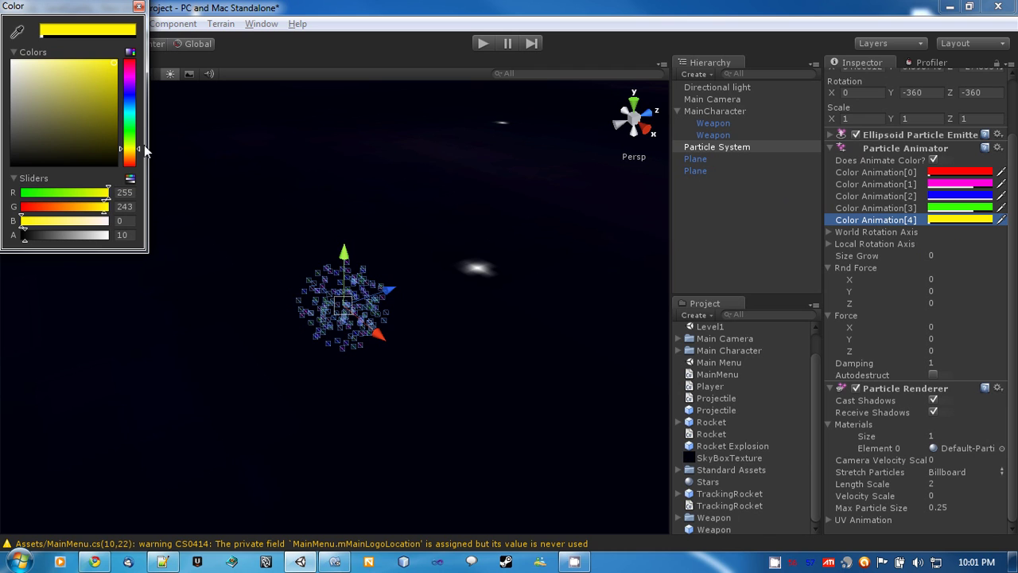
{"action": "left_click", "coordinate": [136, 8]}
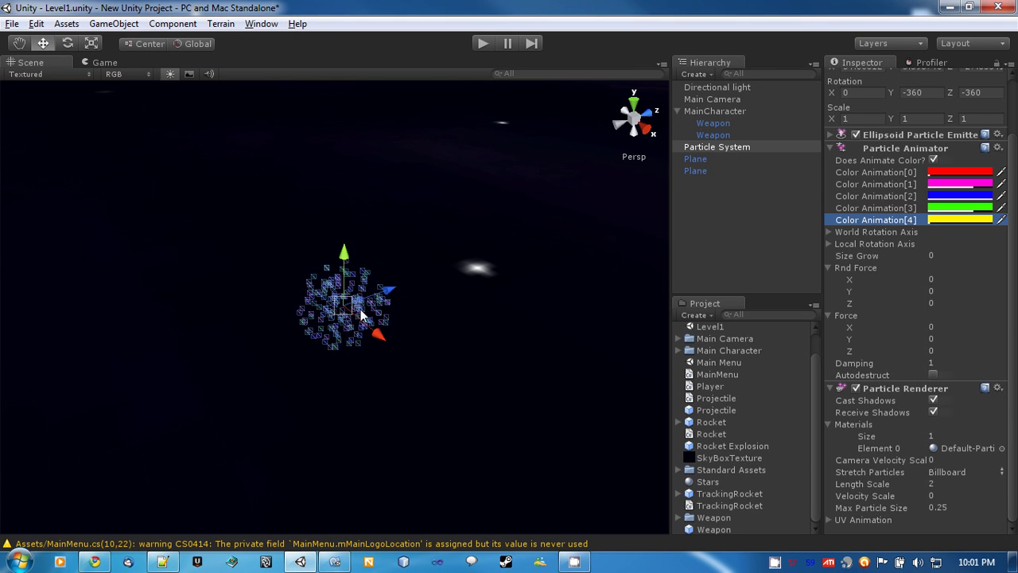
Turn Does Animate Color off and back on to compare the particles up close
{"action": "scroll", "coordinate": [342, 350], "scroll_direction": "up", "scroll_amount": 5}
{"action": "scroll", "coordinate": [342, 358], "scroll_direction": "down", "scroll_amount": 3}
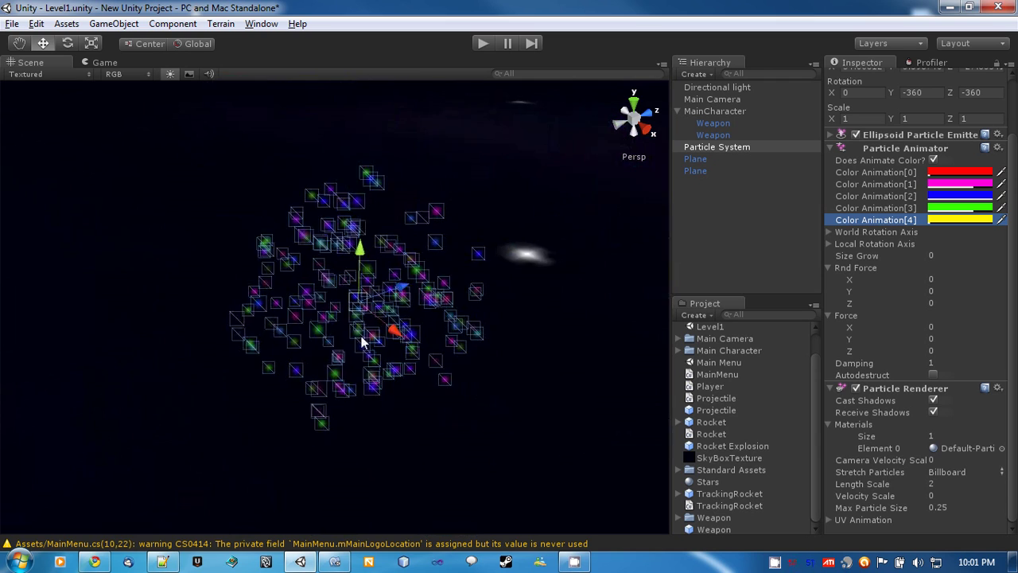
{"action": "scroll", "coordinate": [358, 366], "scroll_direction": "up", "scroll_amount": 3}
{"action": "scroll", "coordinate": [370, 366], "scroll_direction": "down", "scroll_amount": 3}
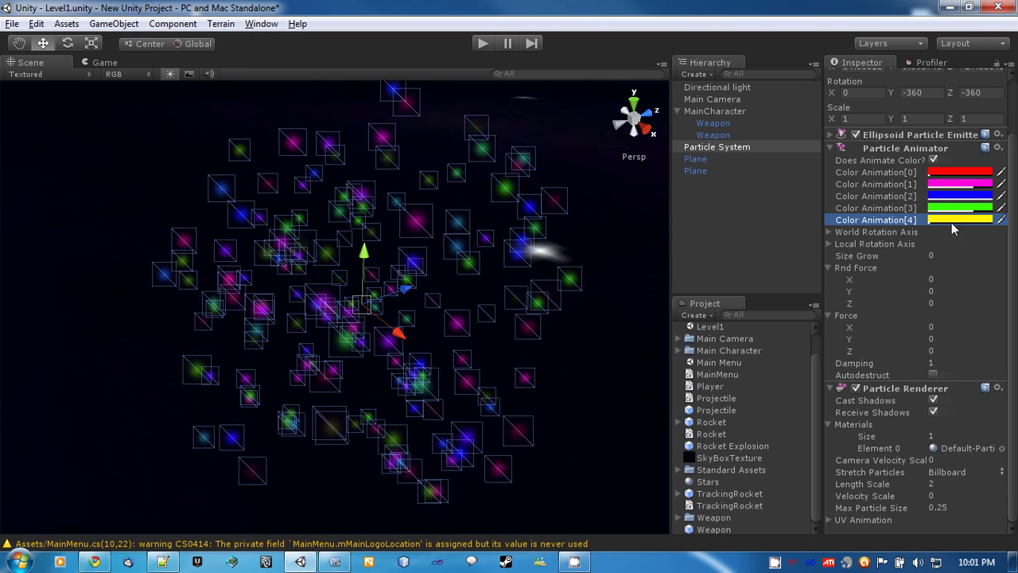
{"action": "left_click", "coordinate": [933, 161]}
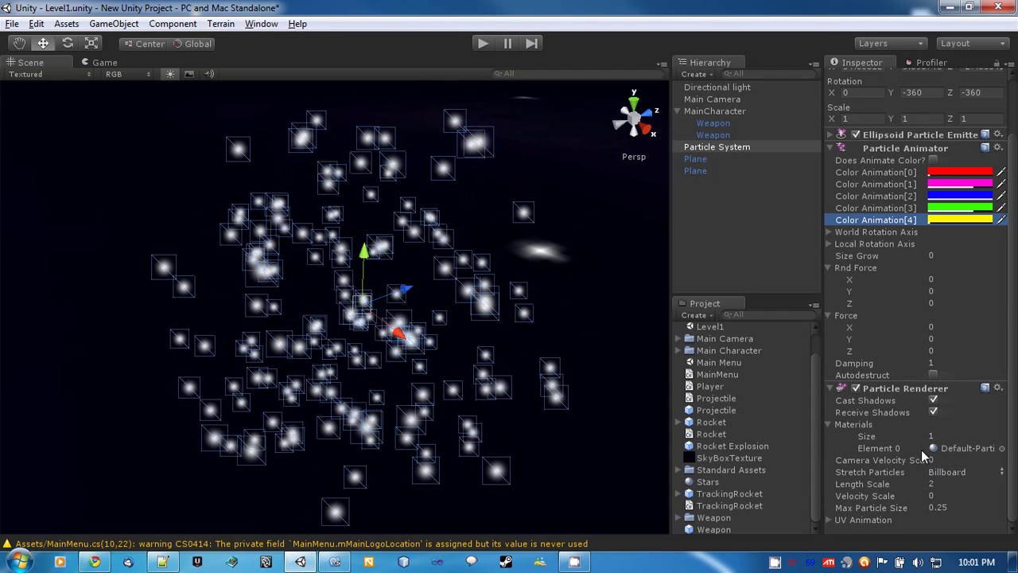
{"action": "left_click", "coordinate": [934, 160]}
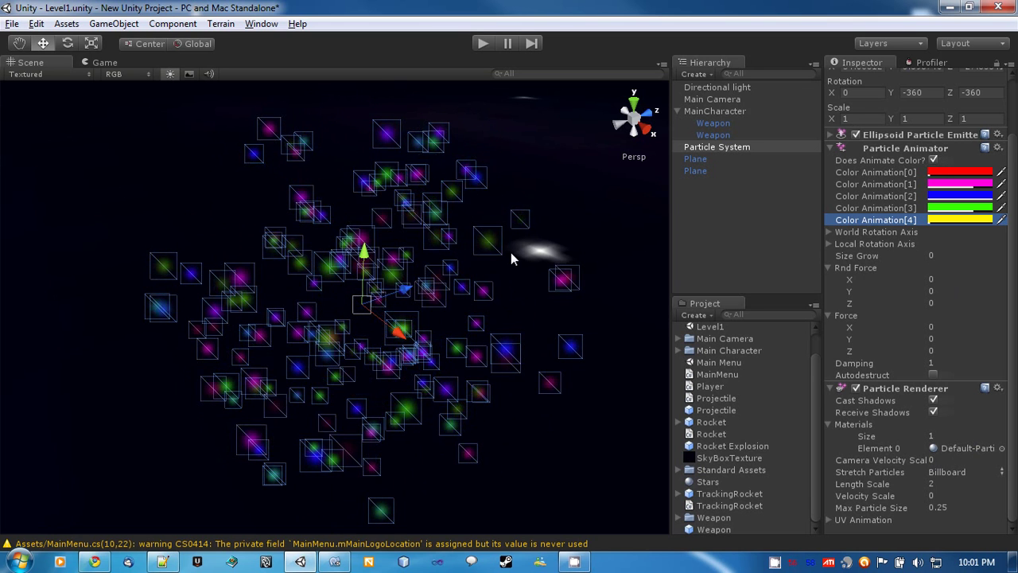
Examine the Particle Animator's World Rotation Axis and Local Rotation Axis values alongside the particles in the scene
{"action": "left_click", "coordinate": [832, 149]}
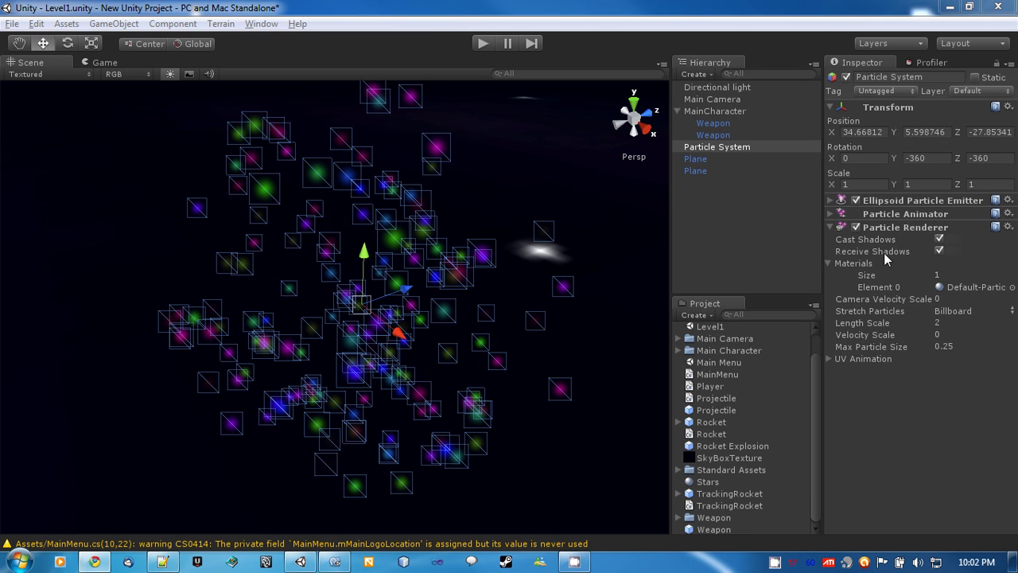
{"action": "left_click", "coordinate": [831, 215]}
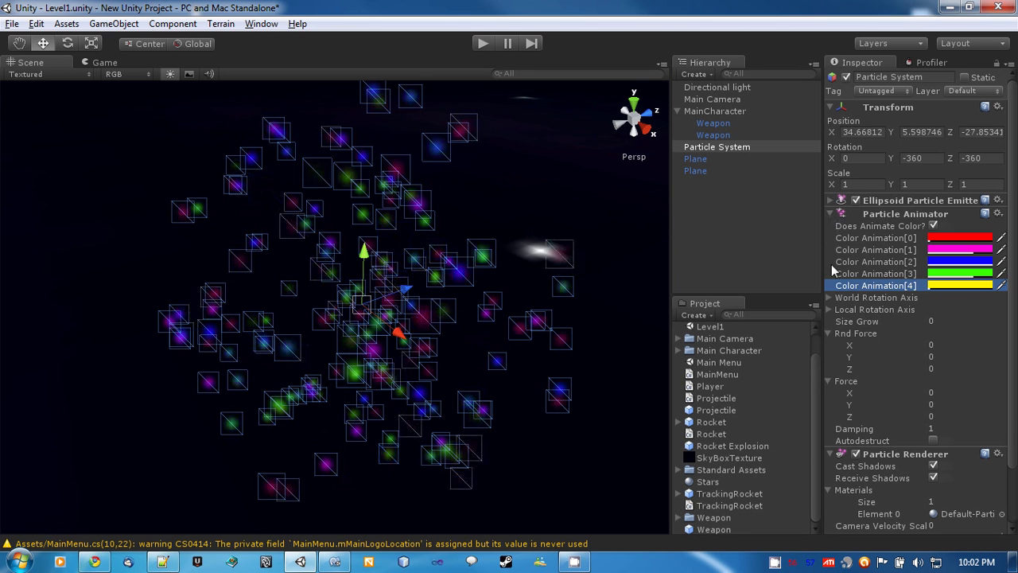
{"action": "left_click", "coordinate": [829, 297]}
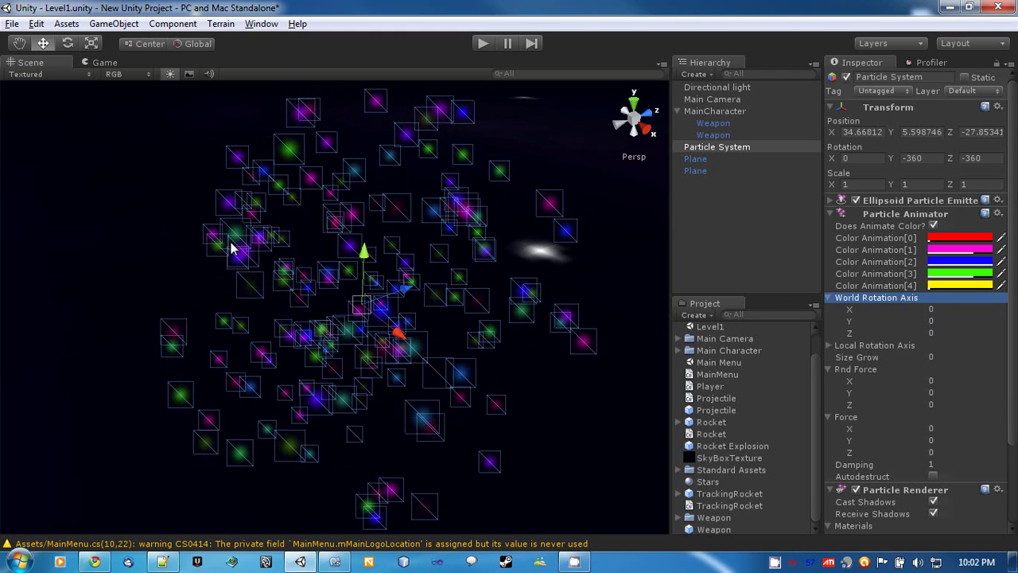
{"action": "mouse_move", "coordinate": [367, 309]}
{"action": "right_mouse_down"}
{"action": "mouse_move", "coordinate": [727, 137]}
{"action": "mouse_move", "coordinate": [382, 315]}
{"action": "mouse_move", "coordinate": [364, 248]}
{"action": "mouse_move", "coordinate": [354, 316]}
{"action": "right_mouse_up"}
{"action": "scroll", "coordinate": [356, 310], "scroll_direction": "down", "scroll_amount": 5}
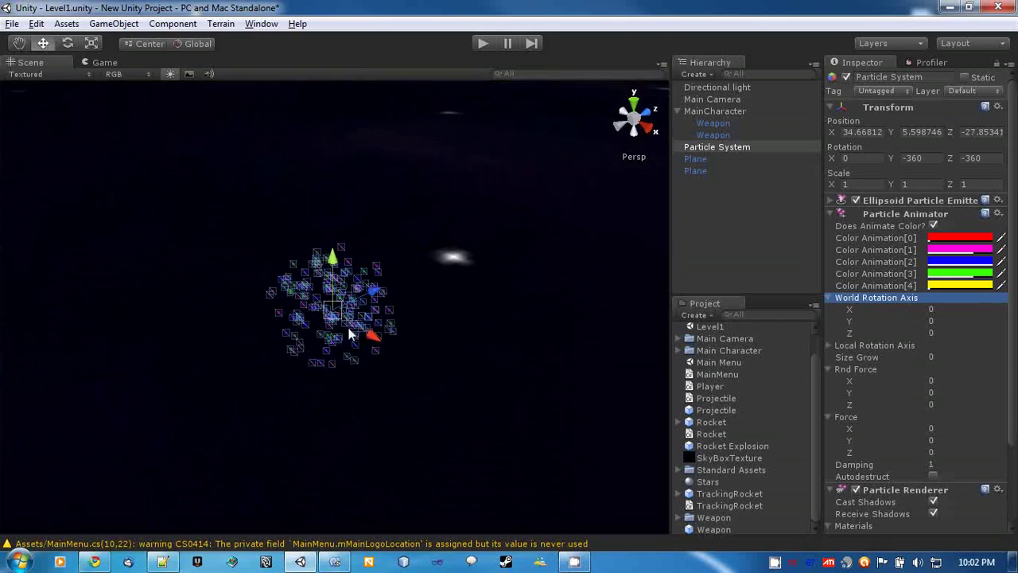
{"action": "scroll", "coordinate": [348, 328], "scroll_direction": "up", "scroll_amount": 5}
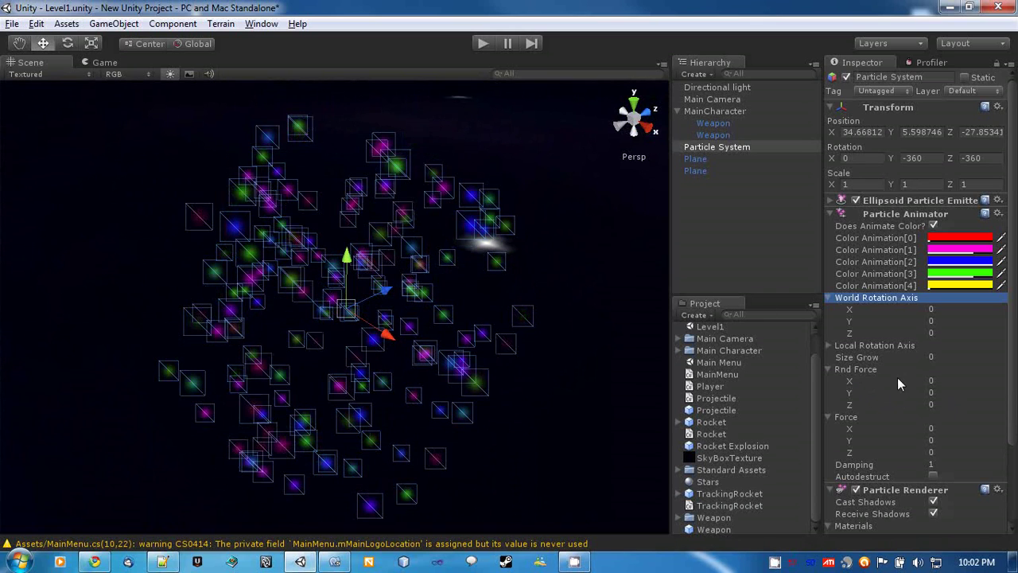
{"action": "left_click", "coordinate": [828, 345]}
{"action": "left_click", "coordinate": [830, 299]}
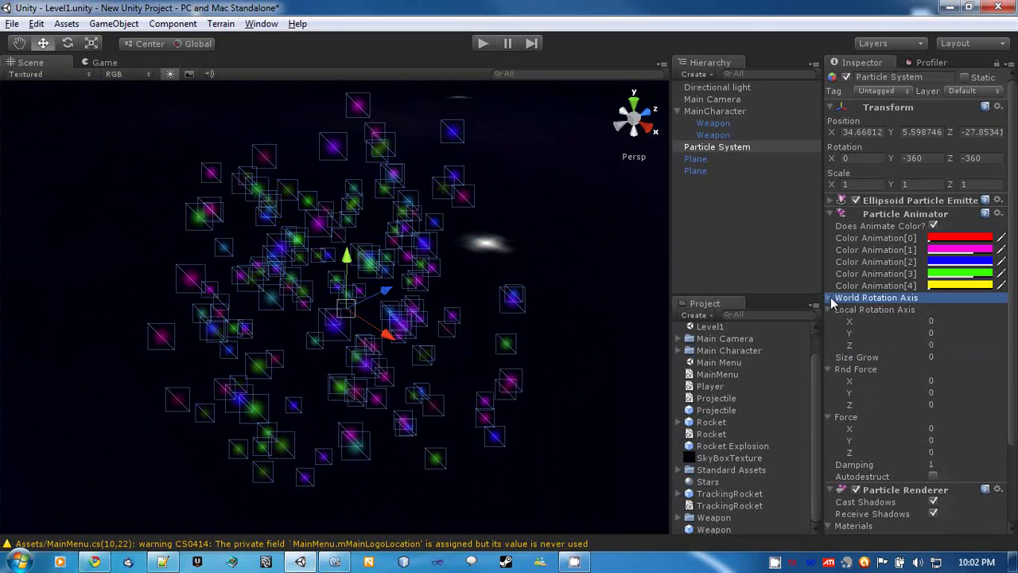
{"action": "left_click", "coordinate": [832, 309]}
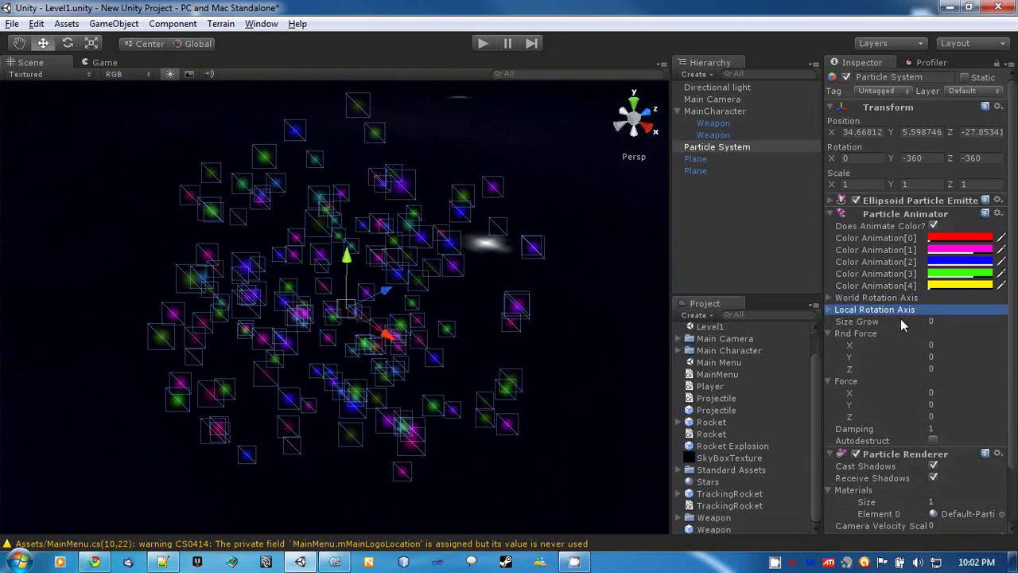
Set the Particle Animator's Size Grow to 1 and view the growing particles from another angle
{"action": "left_click", "coordinate": [933, 321]}
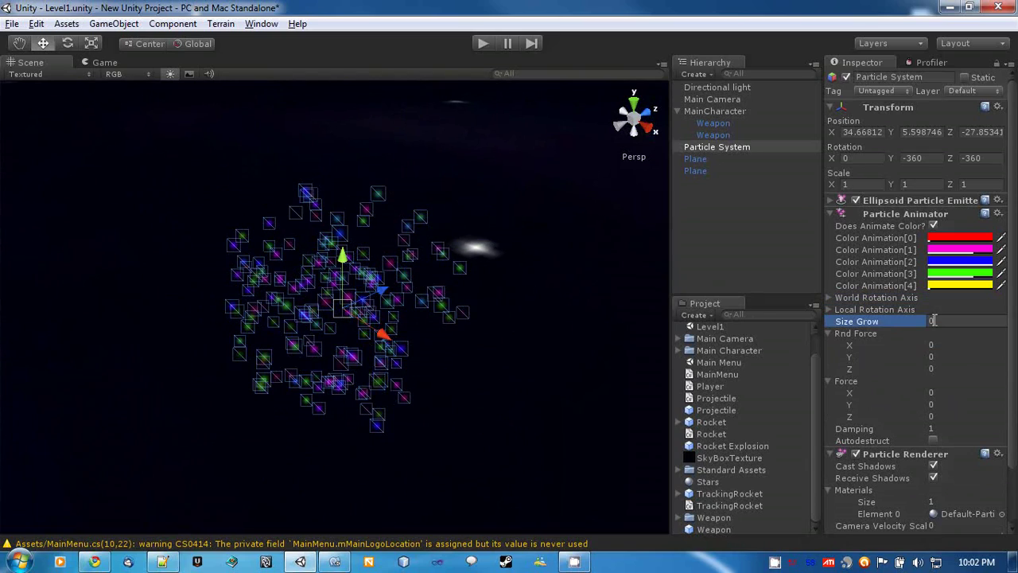
{"action": "type", "text": "1"}
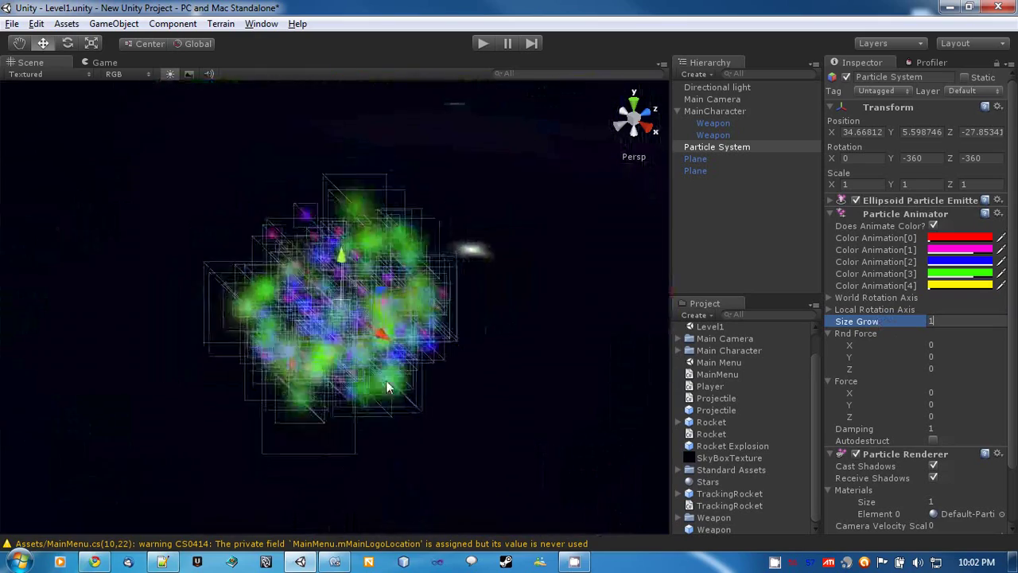
{"action": "left_click_drag", "start_coordinate": [386, 380], "coordinate": [458, 354], "text": "alt"}
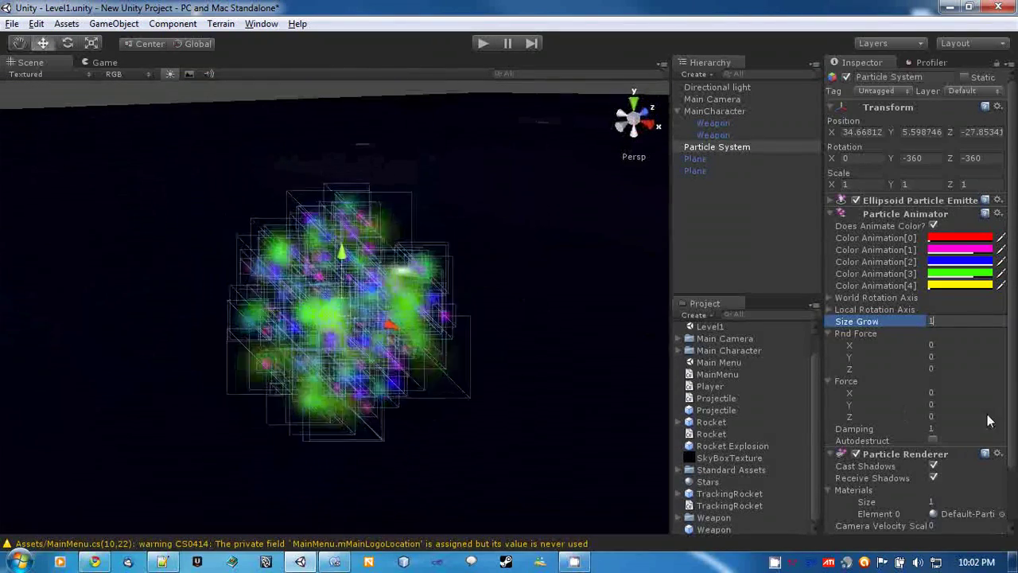
Try a Size Grow of 5 on the particles, and return it to 1
{"action": "type", "text": "5"}
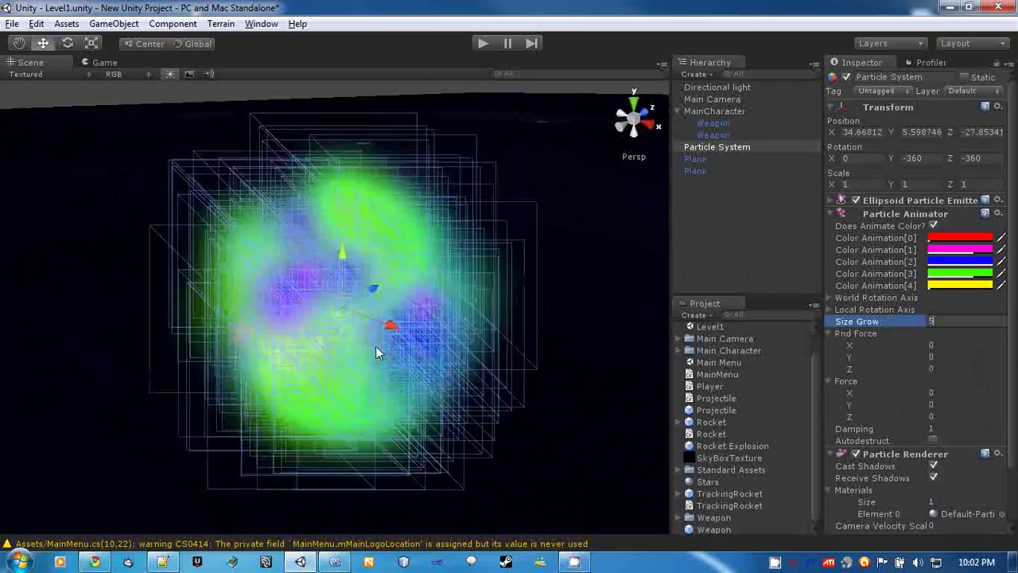
{"action": "key", "text": "BackSpace"}
{"action": "type", "text": "1"}
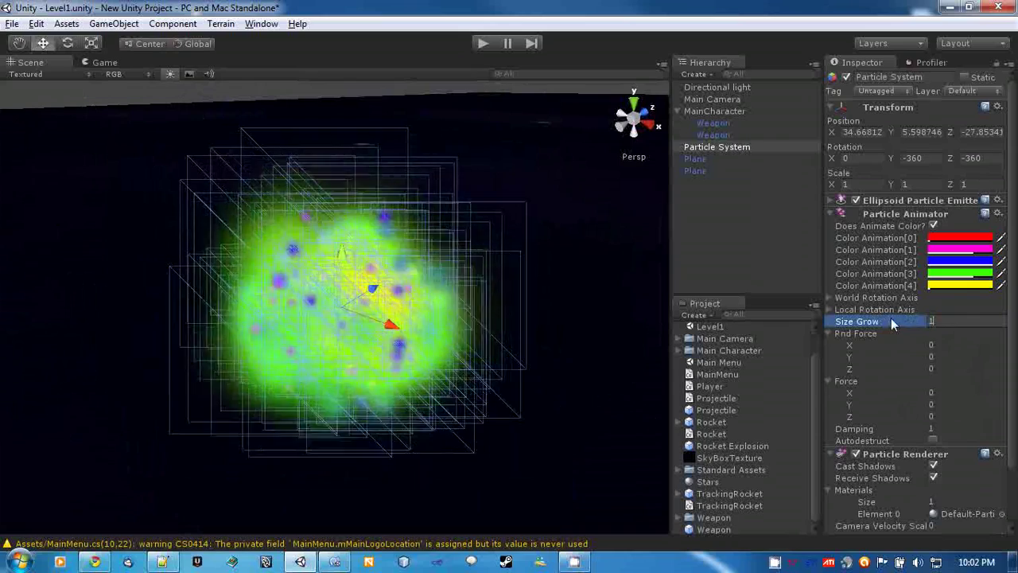
{"action": "left_click_drag", "start_coordinate": [423, 339], "coordinate": [322, 305], "text": "alt"}
{"action": "key", "text": "Return"}
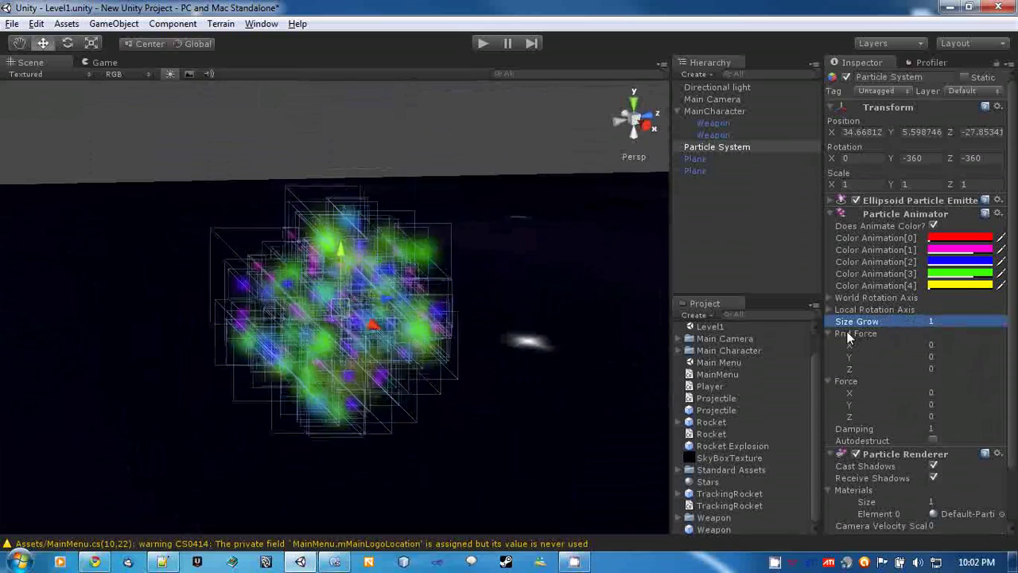
Inspect the Rnd Velocity values of the Ellipsoid Particle Emitter
{"action": "left_click", "coordinate": [831, 200]}
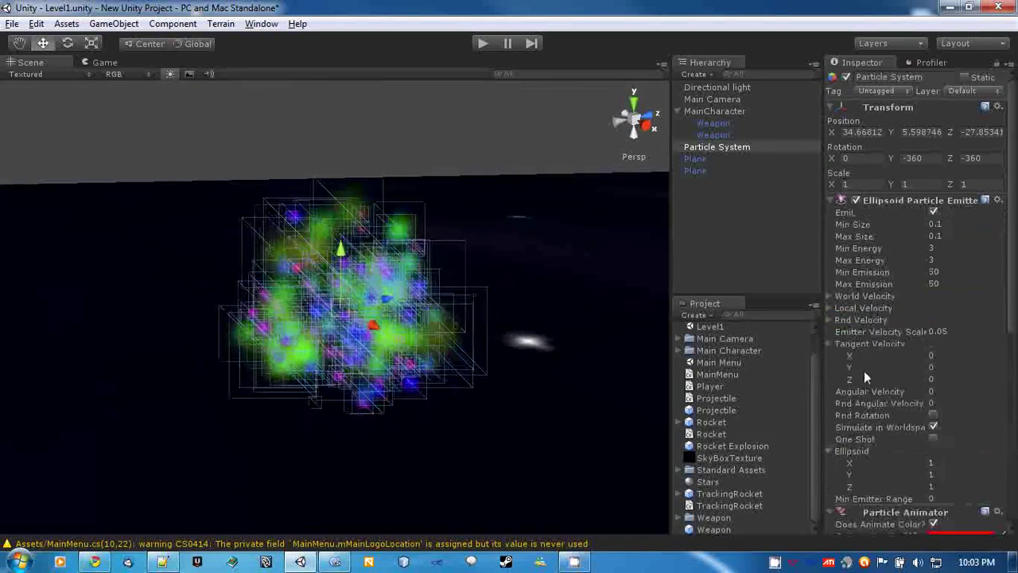
{"action": "left_click", "coordinate": [828, 321]}
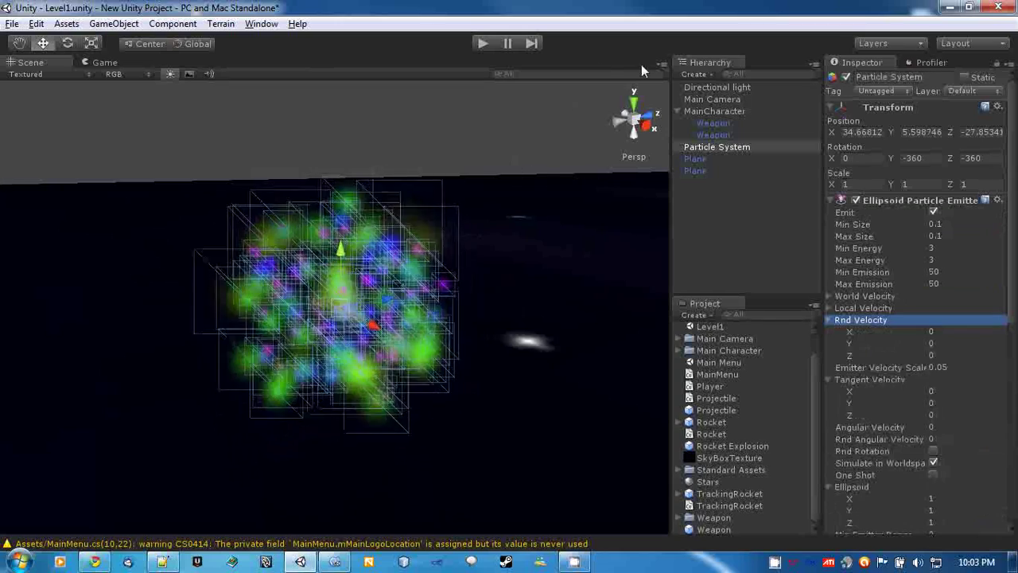
{"action": "left_click", "coordinate": [829, 319]}
Set the Particle Animator's Rnd Force to 5 on X, Y and Z and view the scattering particles from around
{"action": "scroll", "coordinate": [837, 356], "scroll_direction": "down", "scroll_amount": 10}
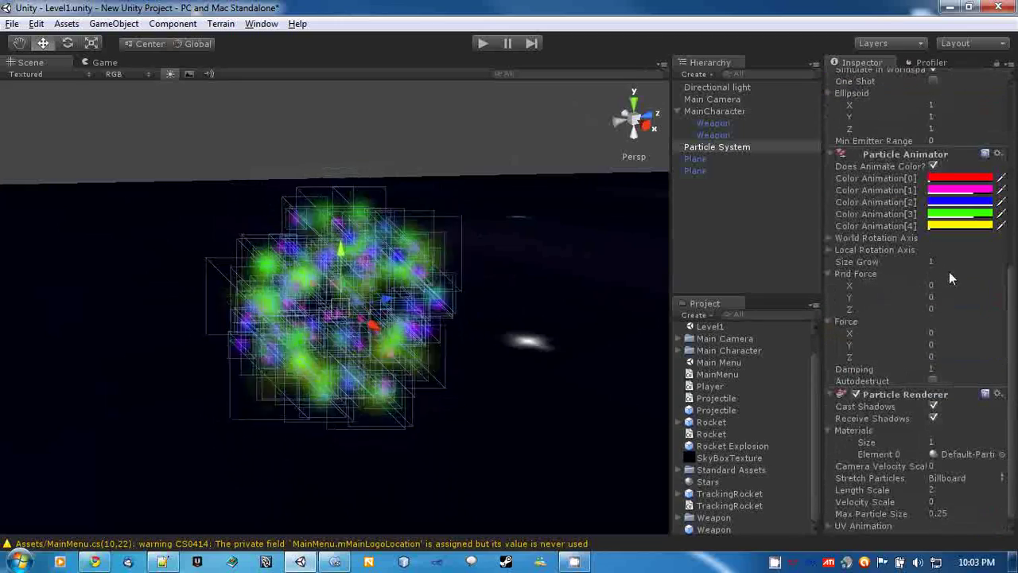
{"action": "left_click", "coordinate": [885, 284]}
{"action": "type", "text": "5"}
{"action": "left_click", "coordinate": [913, 298]}
{"action": "type", "text": "5"}
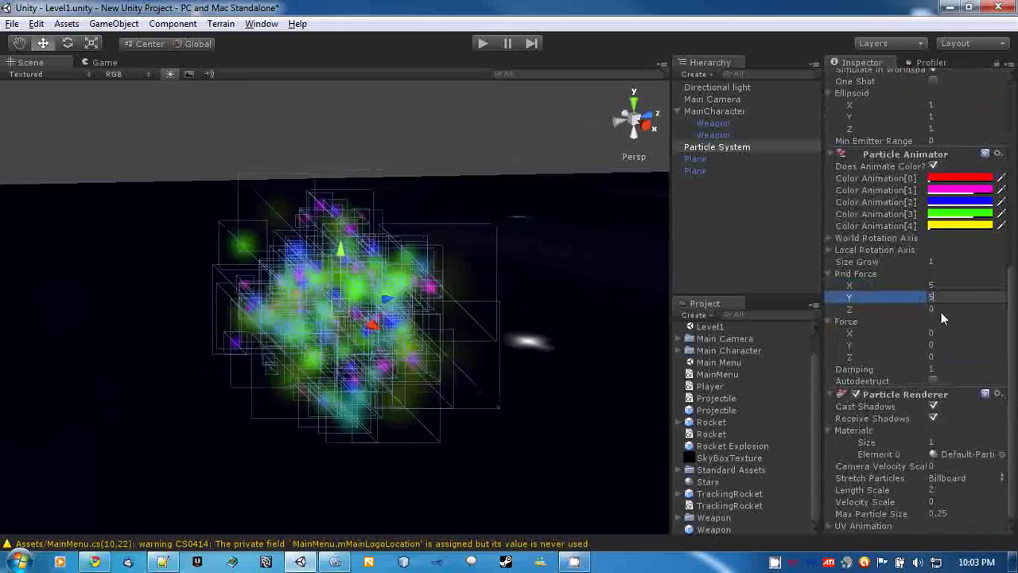
{"action": "left_click", "coordinate": [905, 309]}
{"action": "type", "text": "5"}
{"action": "key", "text": "Return"}
{"action": "scroll", "coordinate": [348, 318], "scroll_direction": "down", "scroll_amount": 3}
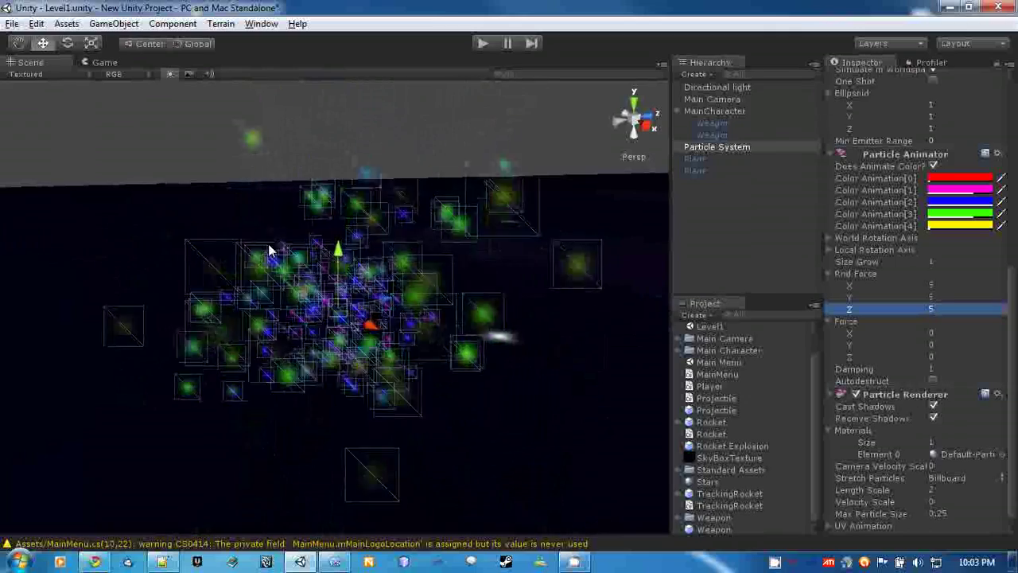
{"action": "right_click_drag", "start_coordinate": [308, 311], "coordinate": [308, 311]}
{"action": "left_click_drag", "start_coordinate": [309, 316], "coordinate": [90, 197], "text": "alt"}
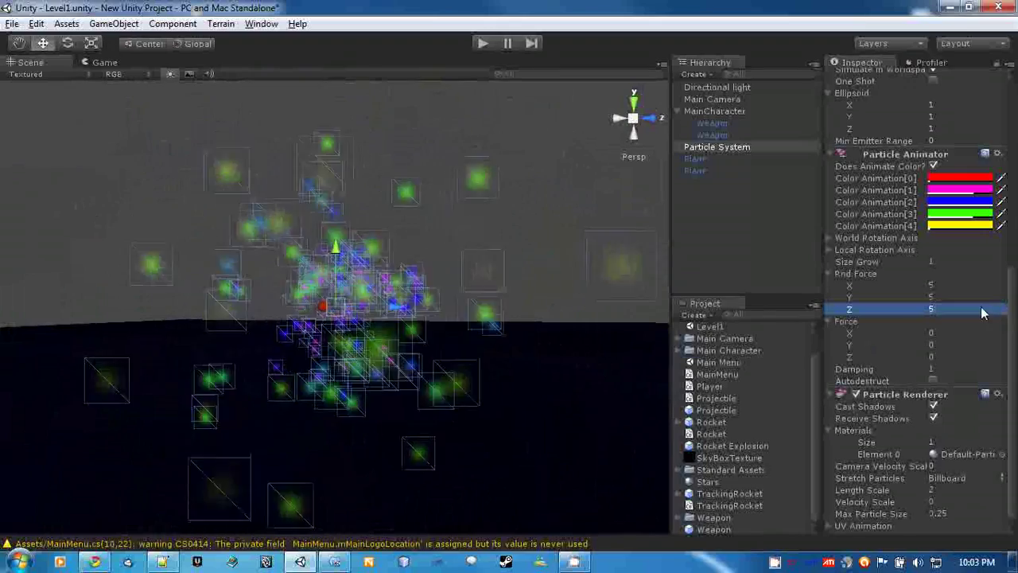
Reset the Particle Animator's Rnd Force to 0 on Z, Y and X
{"action": "type", "text": "0"}
{"action": "left_click", "coordinate": [930, 298]}
{"action": "type", "text": "0"}
{"action": "left_click", "coordinate": [911, 286]}
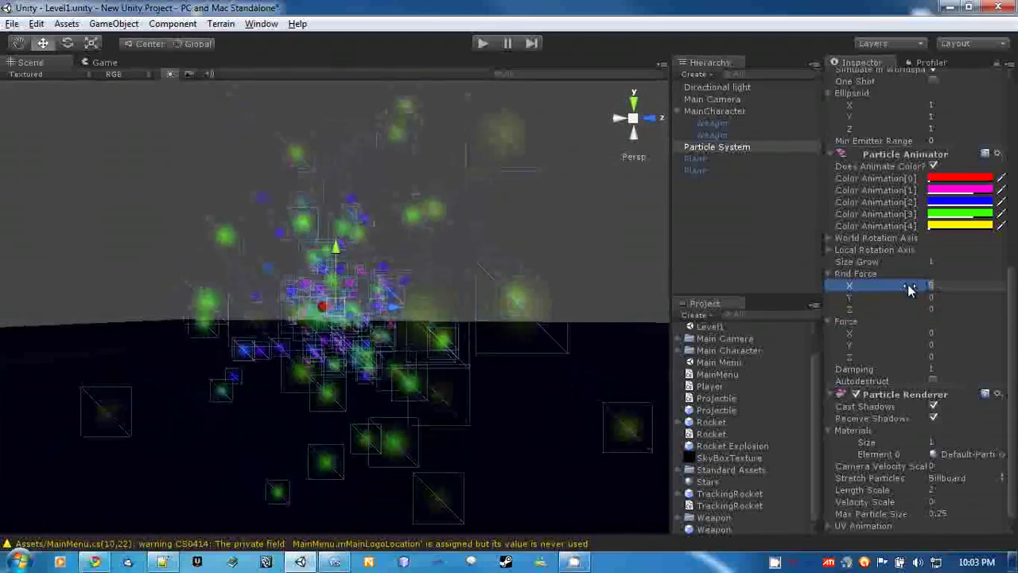
{"action": "type", "text": "0"}
Set the Particle Animator's Force to 5 on X, Y and Z and view the particle stream from another side
{"action": "left_click", "coordinate": [940, 332]}
{"action": "type", "text": "5"}
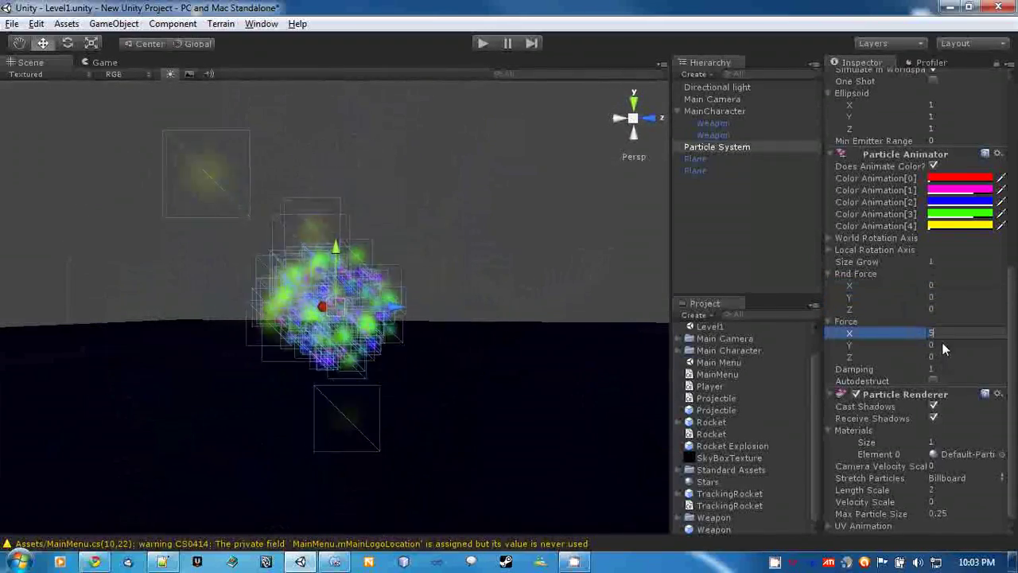
{"action": "left_click", "coordinate": [938, 345]}
{"action": "type", "text": "5"}
{"action": "left_click", "coordinate": [935, 357]}
{"action": "type", "text": "5"}
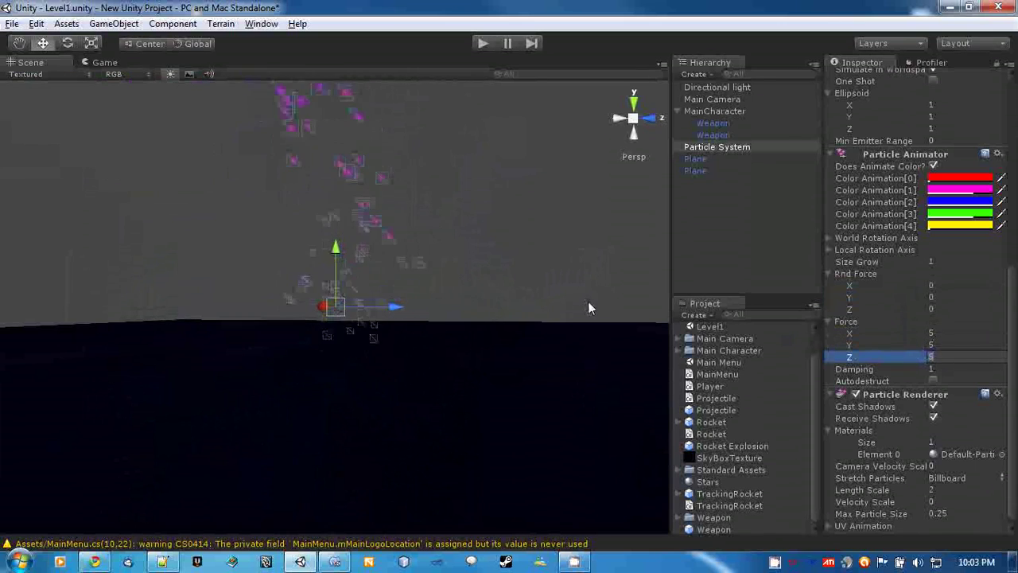
{"action": "left_click_drag", "start_coordinate": [381, 370], "coordinate": [138, 320], "text": "alt"}
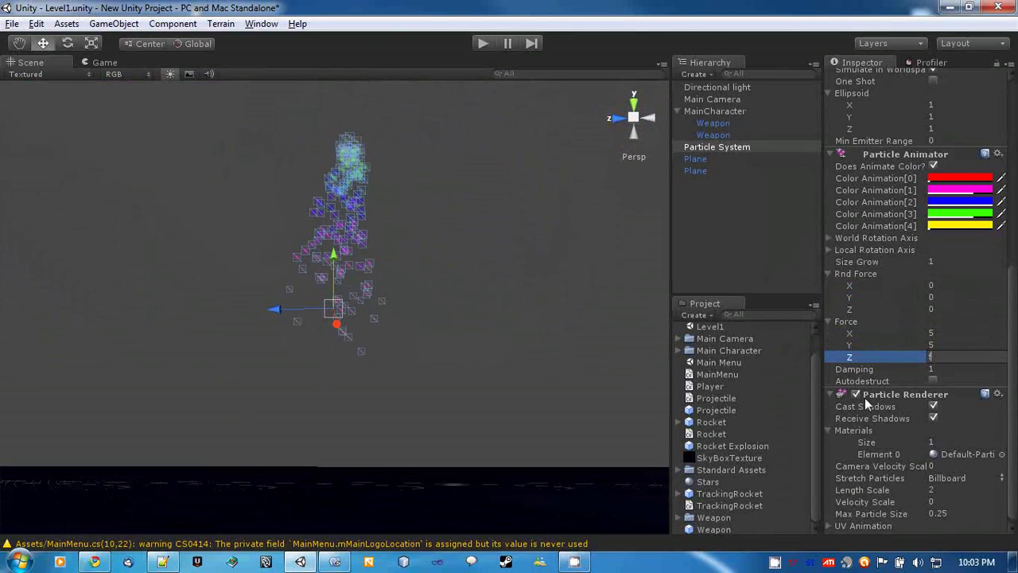
Reset the Particle Animator's Force to 0 on X, Y and Z and set the emitter's World Velocity Z to 2
{"action": "left_click", "coordinate": [923, 344]}
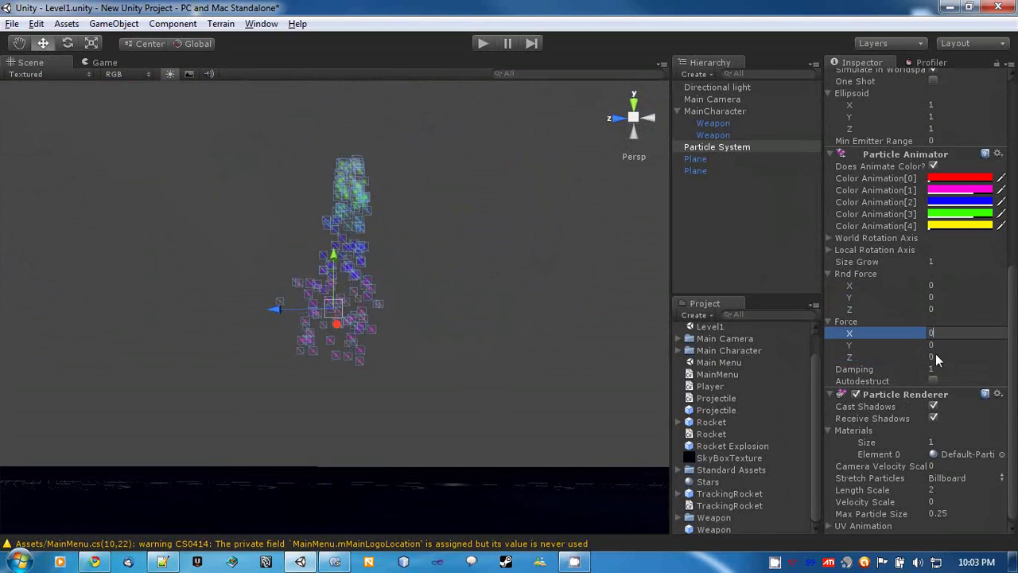
{"action": "scroll", "coordinate": [905, 162], "scroll_direction": "up", "scroll_amount": 5}
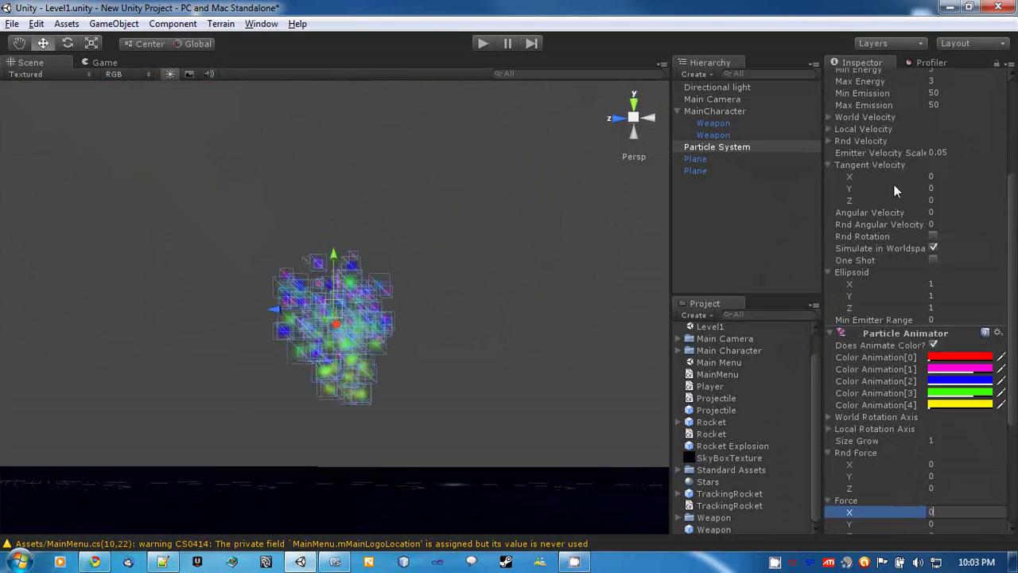
{"action": "scroll", "coordinate": [894, 184], "scroll_direction": "up", "scroll_amount": 3}
{"action": "left_click", "coordinate": [829, 206]}
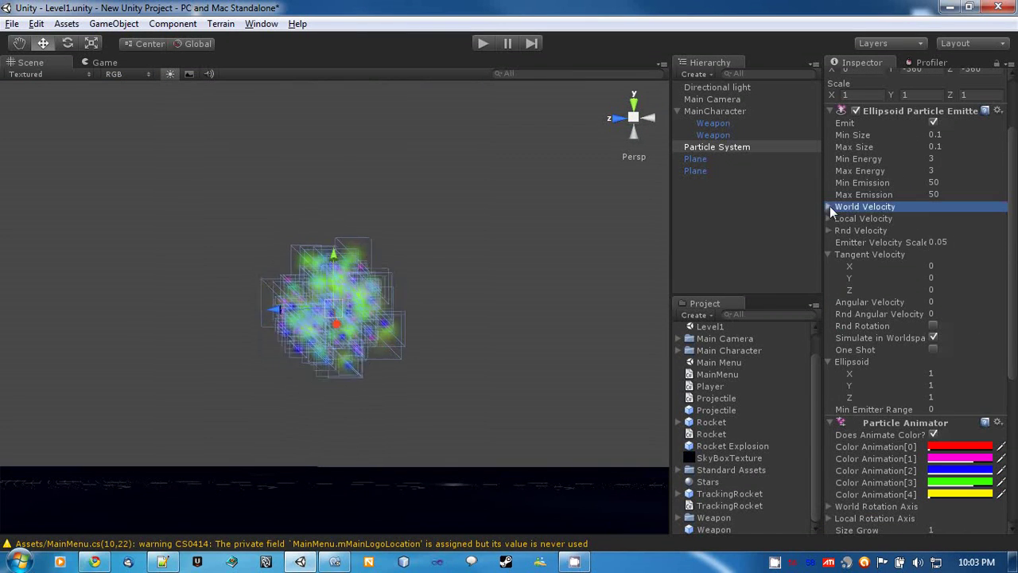
{"action": "left_click", "coordinate": [853, 241]}
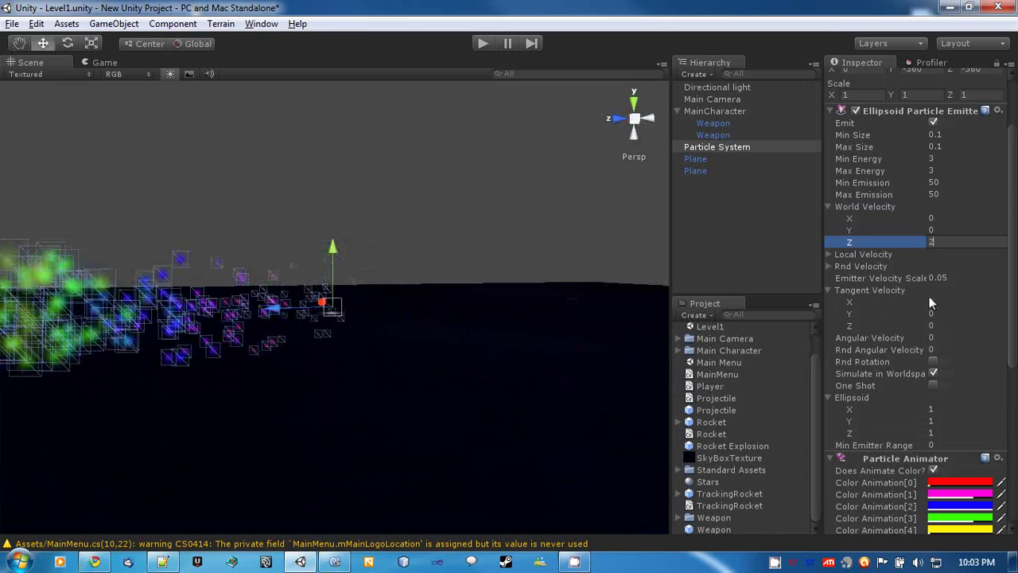
Try Damping values of .1, 2 and -1 on the Particle Animator, and finish with Damping set to 0
{"action": "scroll", "coordinate": [888, 321], "scroll_direction": "down", "scroll_amount": 5}
{"action": "scroll", "coordinate": [888, 321], "scroll_direction": "down", "scroll_amount": 2}
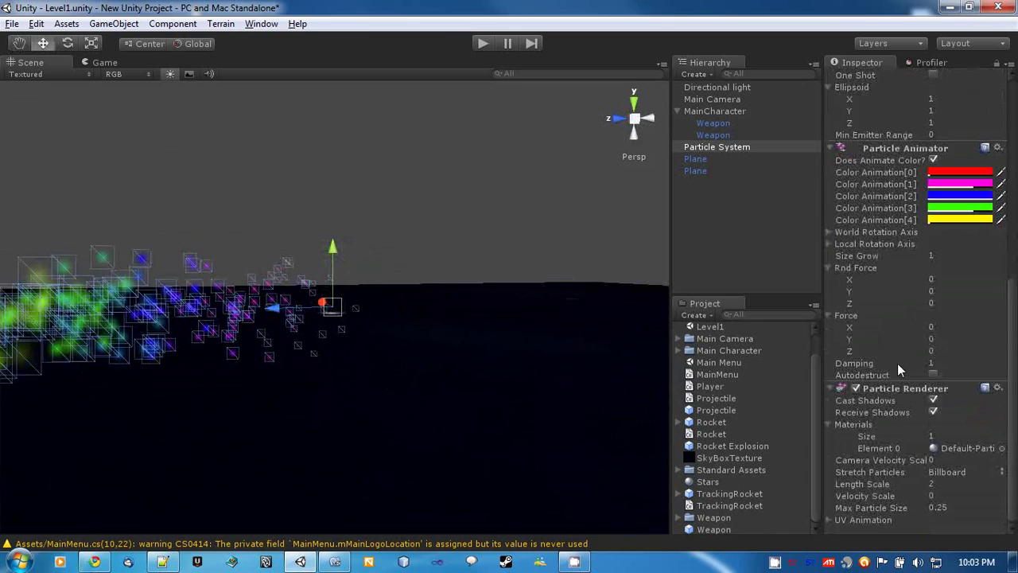
{"action": "left_click", "coordinate": [869, 364]}
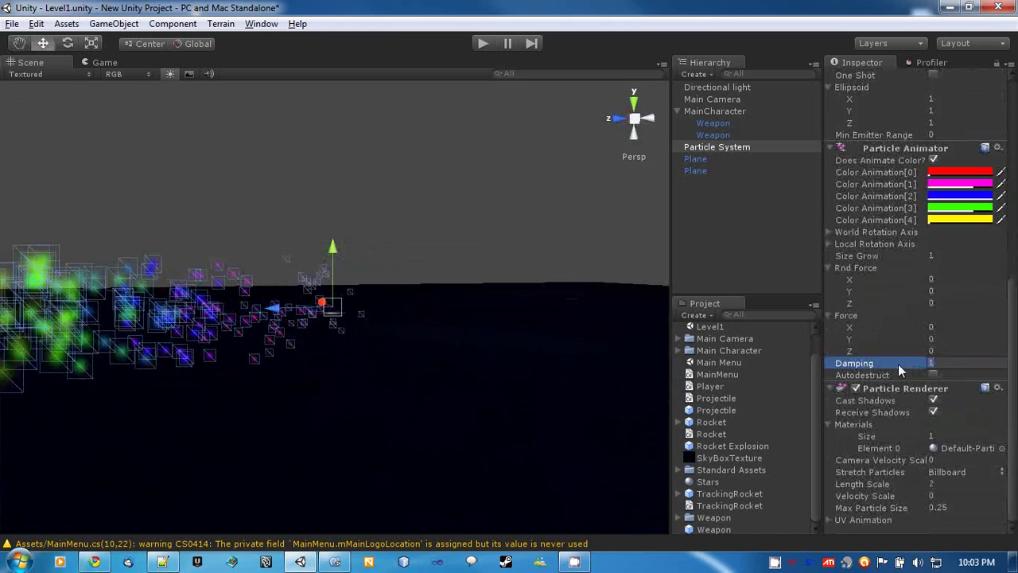
{"action": "type", "text": ".1"}
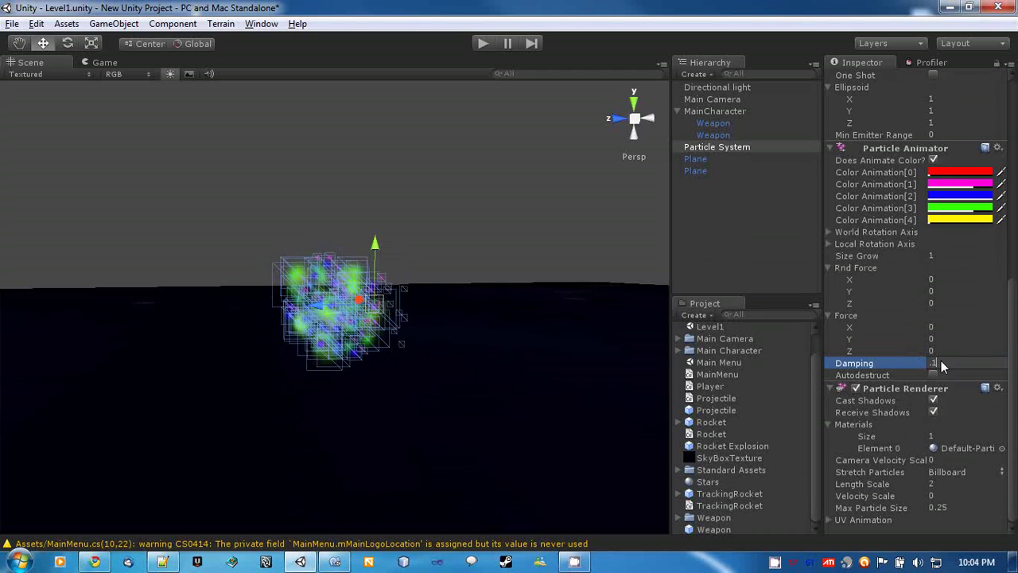
{"action": "type", "text": "2"}
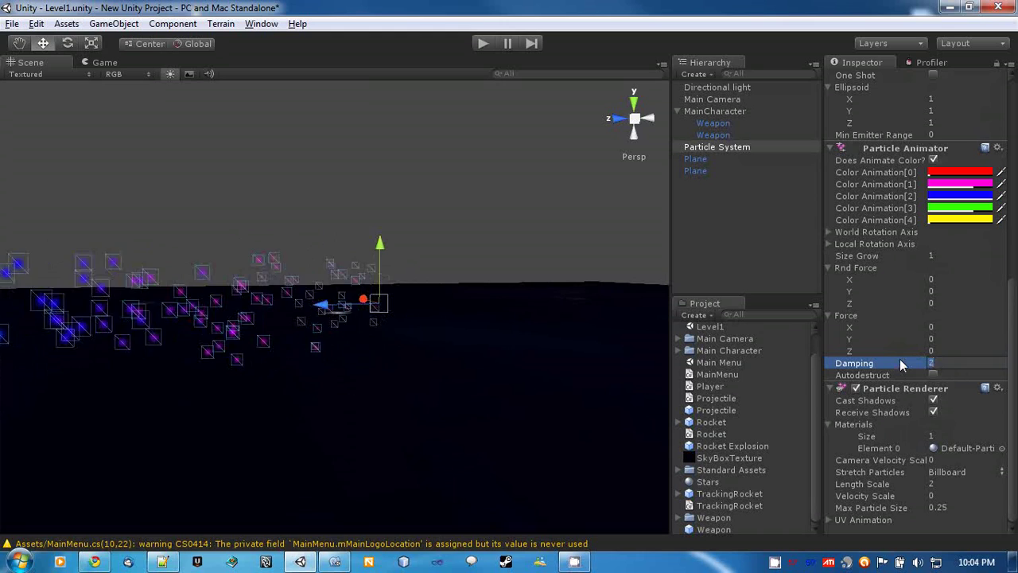
{"action": "type", "text": "-1"}
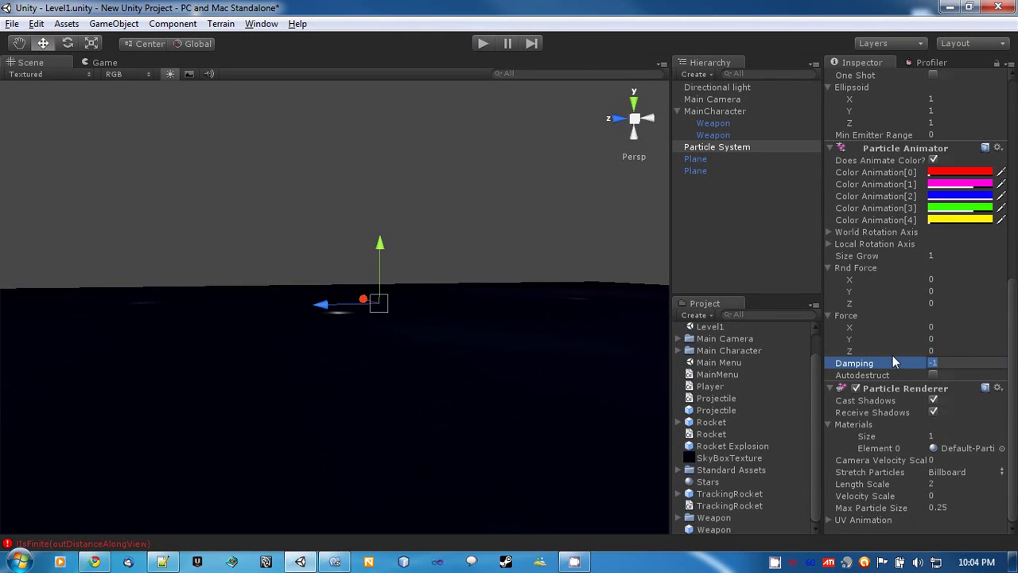
{"action": "type", "text": "0"}
{"action": "key", "text": "Return"}
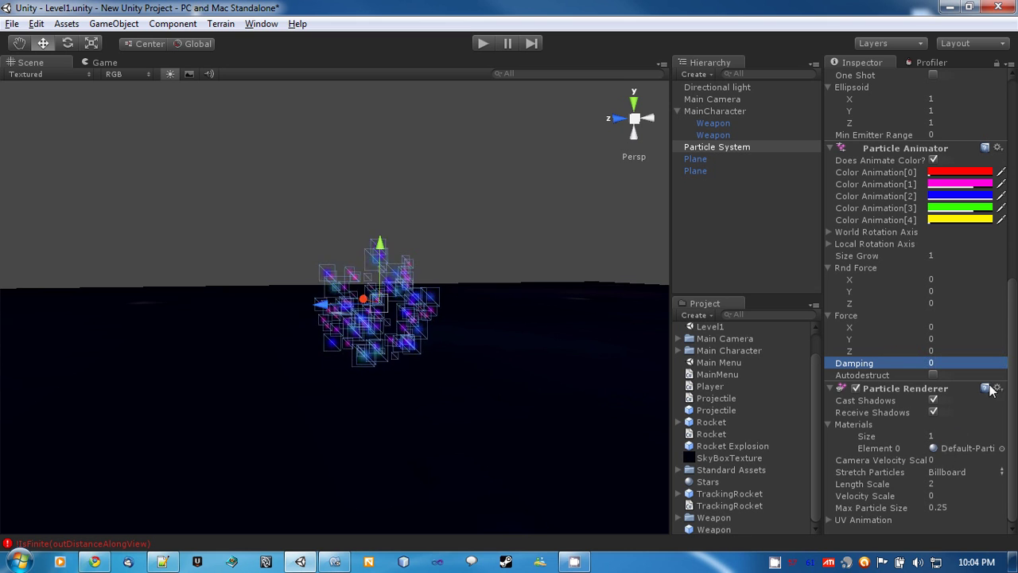
Enable the Particle Animator's Autodestruct and the emitter's One Shot option, and turn Autodestruct back off
{"action": "left_click", "coordinate": [933, 375]}
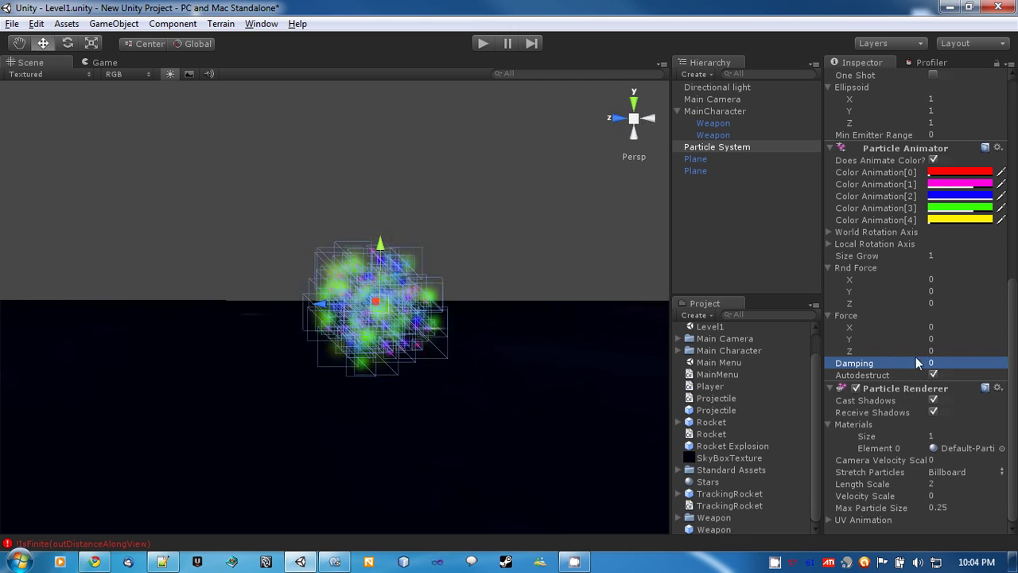
{"action": "scroll", "coordinate": [897, 270], "scroll_direction": "up", "scroll_amount": 5}
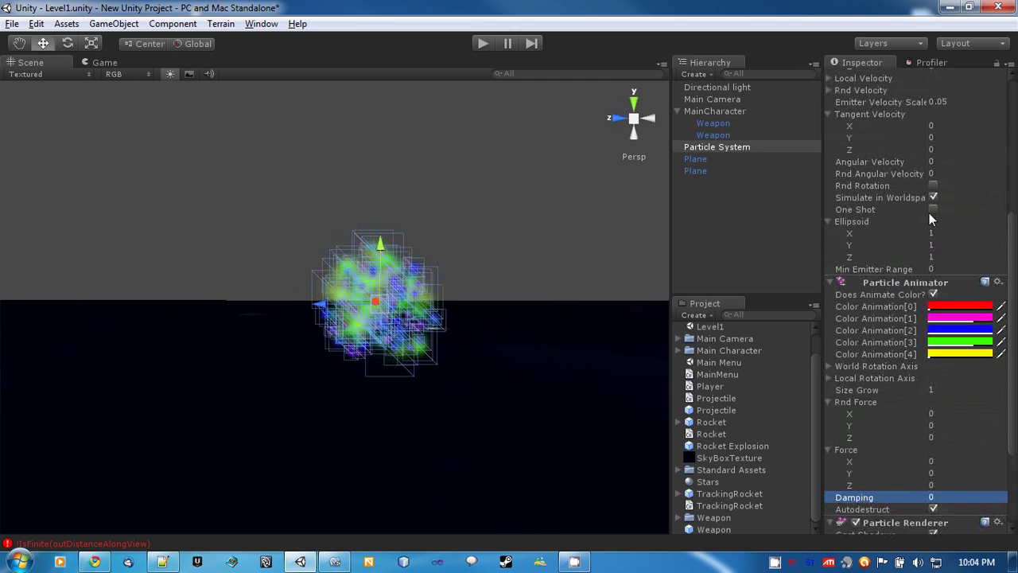
{"action": "scroll", "coordinate": [906, 331], "scroll_direction": "down", "scroll_amount": 5}
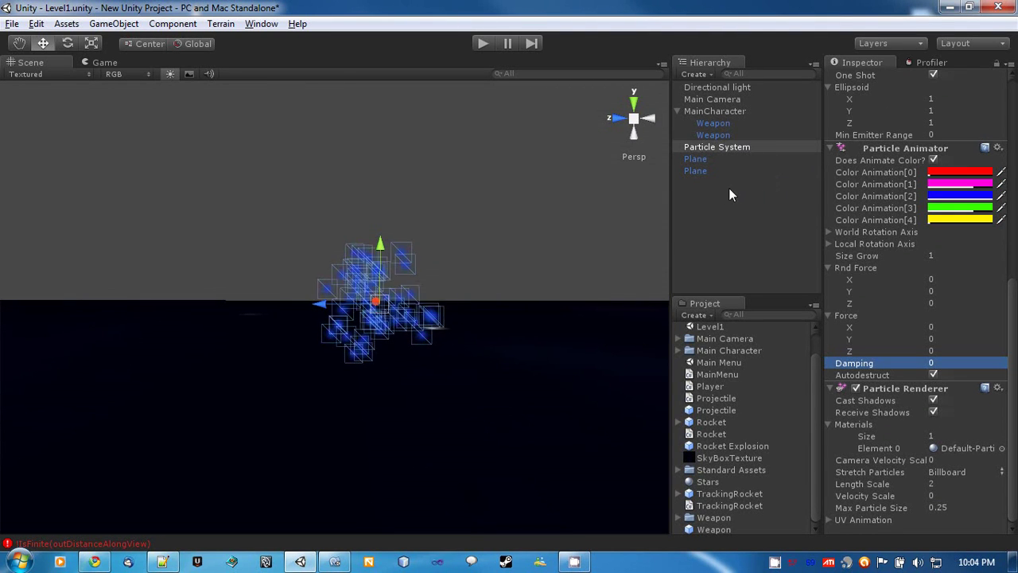
{"action": "left_click", "coordinate": [934, 376]}
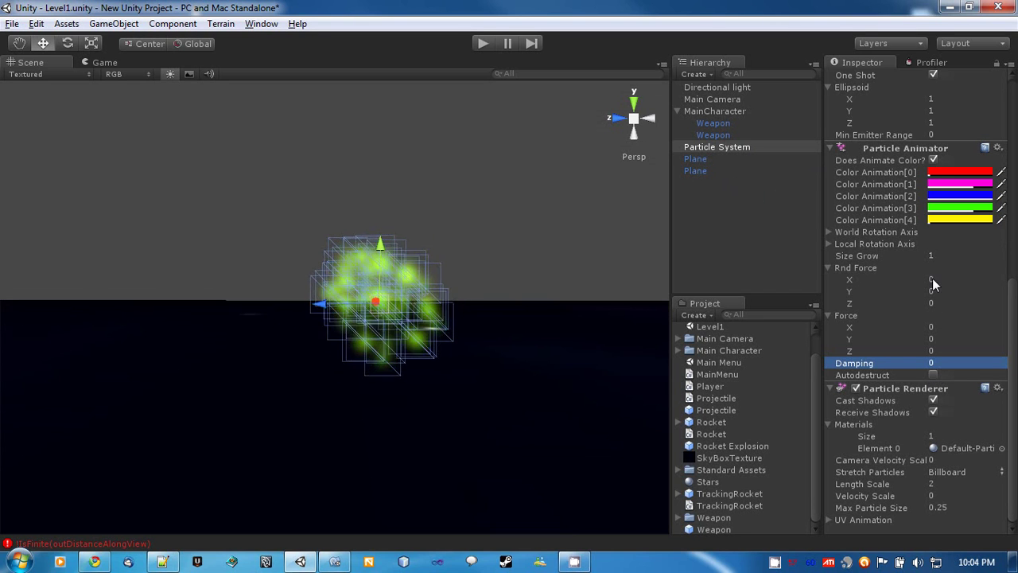
Collapse the Ellipsoid Particle Emitter and Particle Animator, and turn off Cast Shadows and Receive Shadows in the Particle Renderer
{"action": "scroll", "coordinate": [838, 167], "scroll_direction": "up", "scroll_amount": 10}
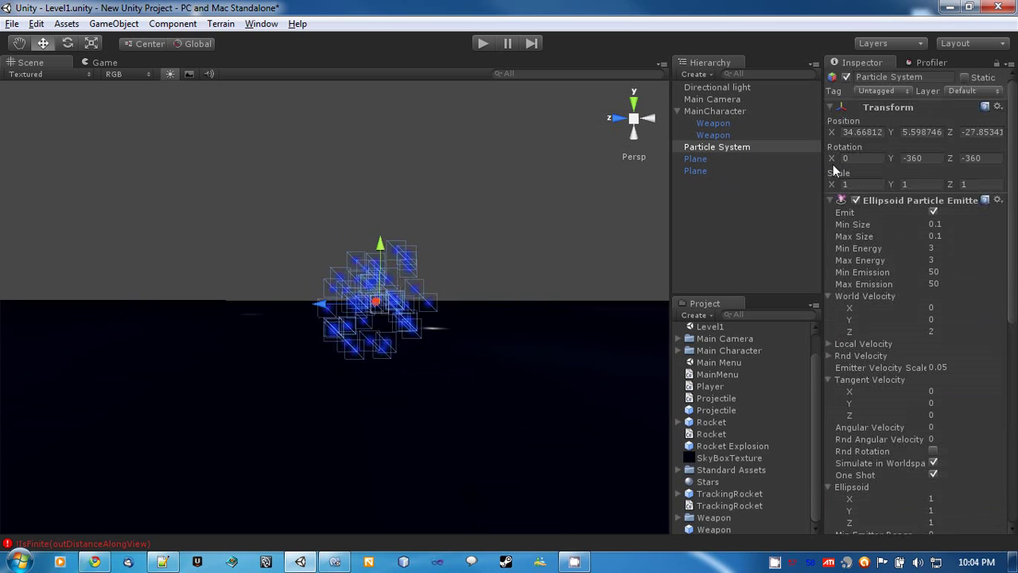
{"action": "left_click", "coordinate": [830, 200]}
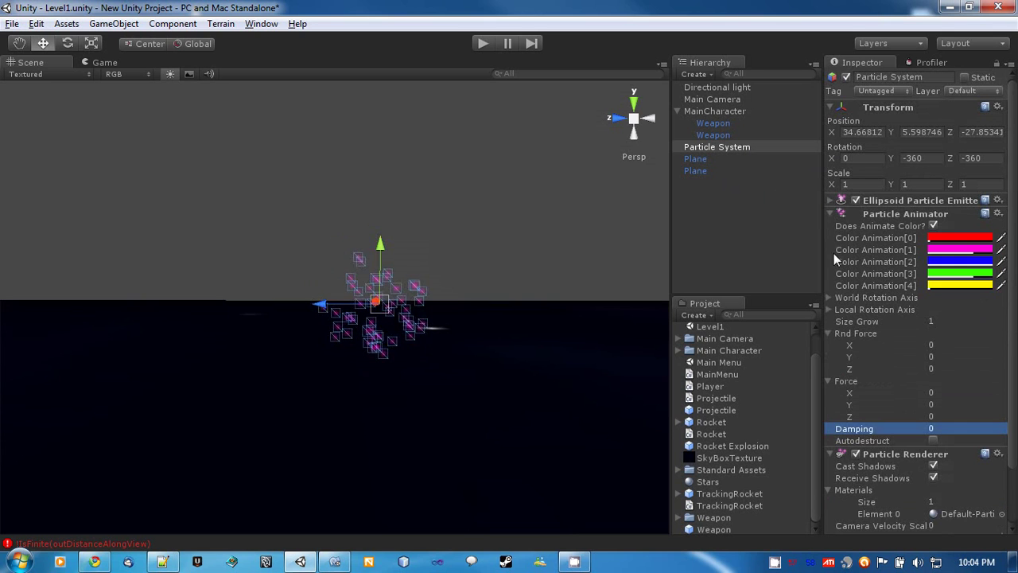
{"action": "left_click", "coordinate": [831, 214]}
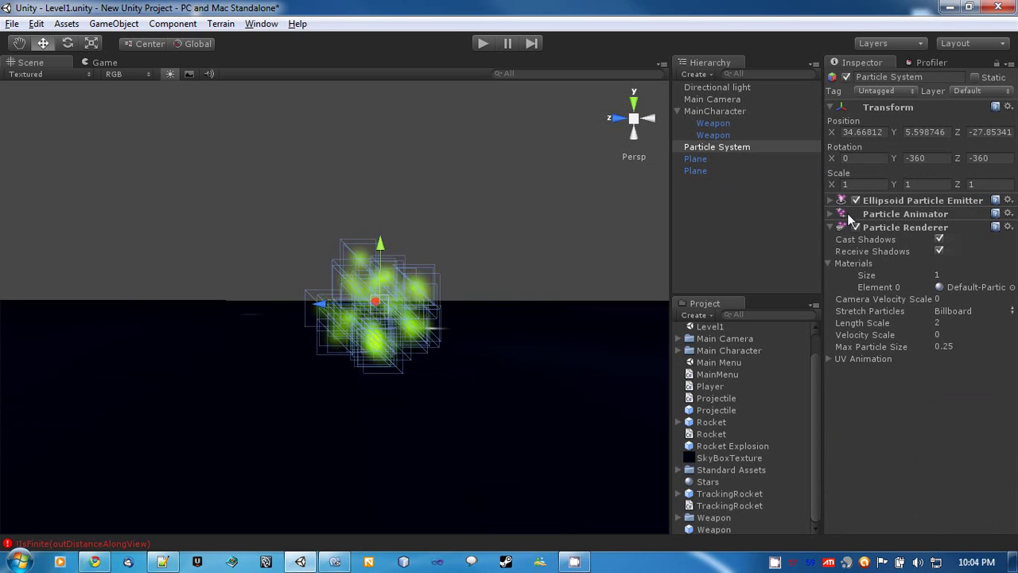
{"action": "left_click", "coordinate": [939, 239]}
{"action": "left_click", "coordinate": [939, 250]}
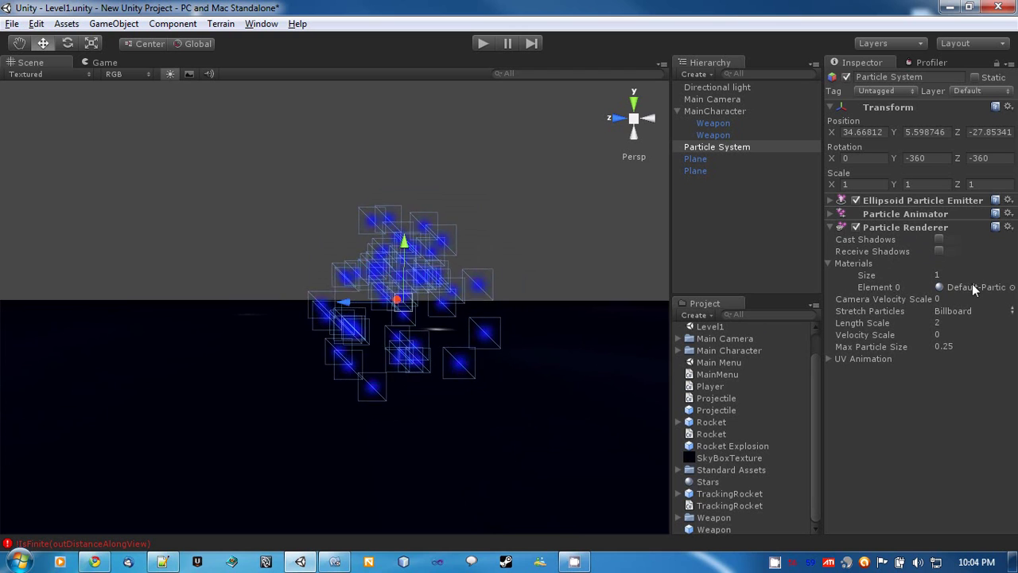
Assign the Snowflake material to Element 0 of the Particle Renderer and view the textured particles up close
{"action": "left_click", "coordinate": [1011, 287]}
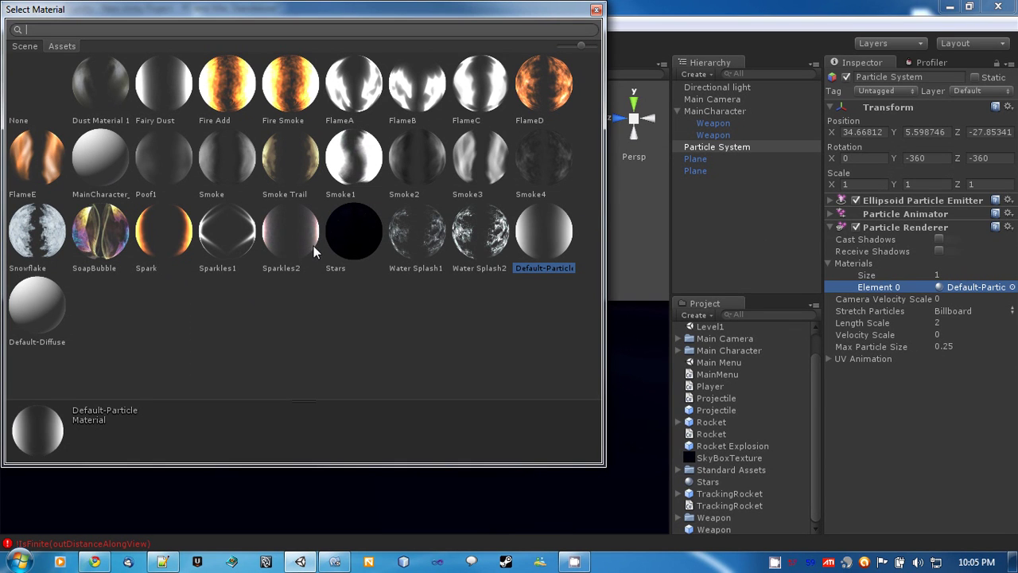
{"action": "double_click", "coordinate": [38, 230]}
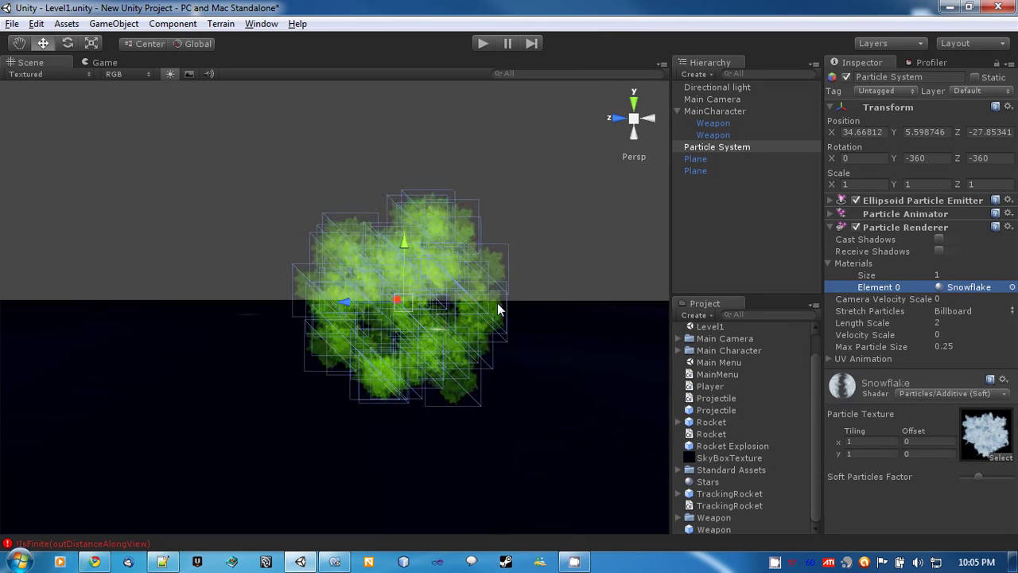
{"action": "middle_click_drag", "start_coordinate": [501, 250], "coordinate": [487, 254]}
{"action": "scroll", "coordinate": [491, 255], "scroll_direction": "up", "scroll_amount": 10}
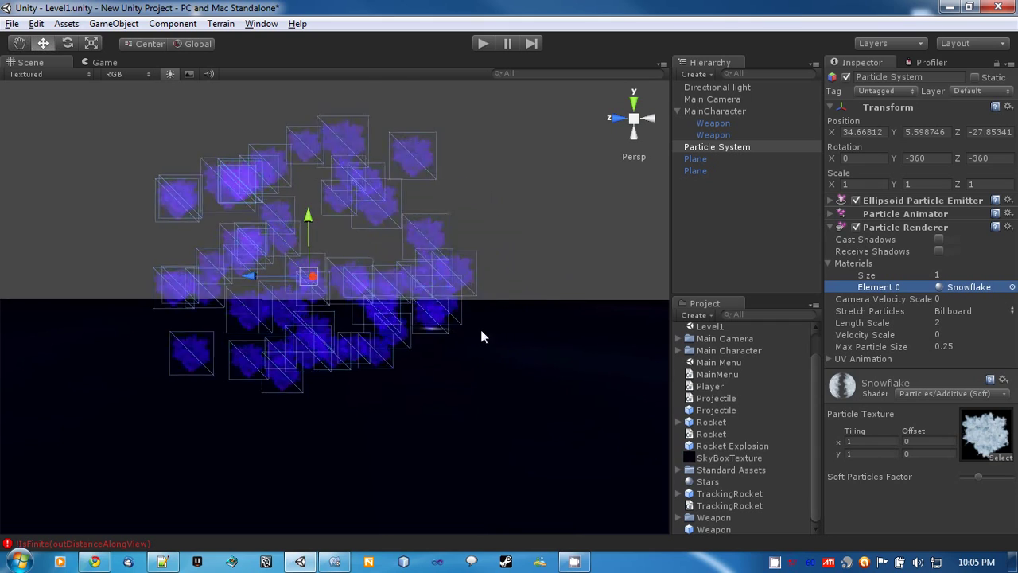
{"action": "scroll", "coordinate": [478, 344], "scroll_direction": "down", "scroll_amount": 5}
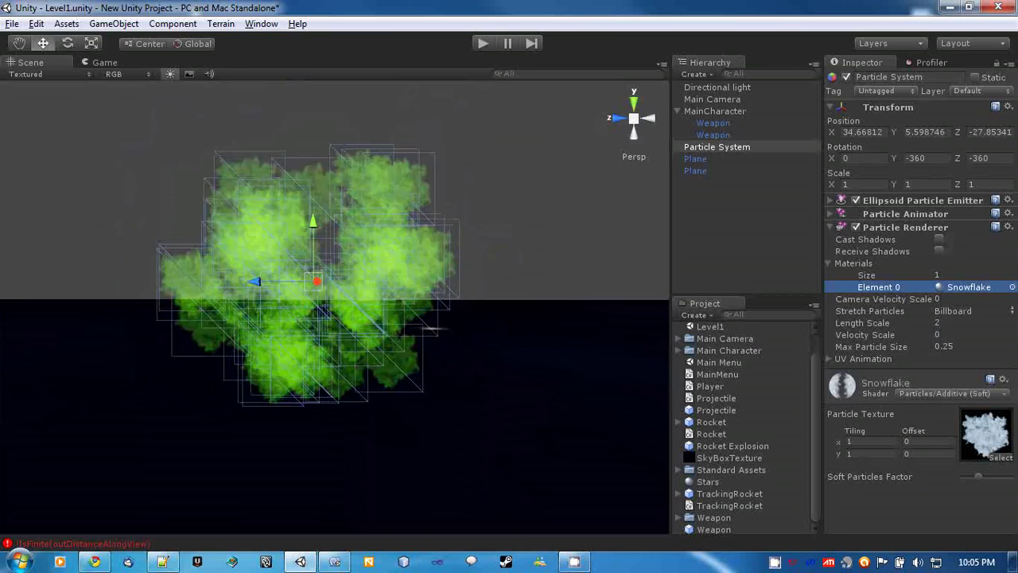
{"action": "scroll", "coordinate": [334, 306], "scroll_direction": "up", "scroll_amount": 5}
{"action": "scroll", "coordinate": [524, 284], "scroll_direction": "down", "scroll_amount": 5}
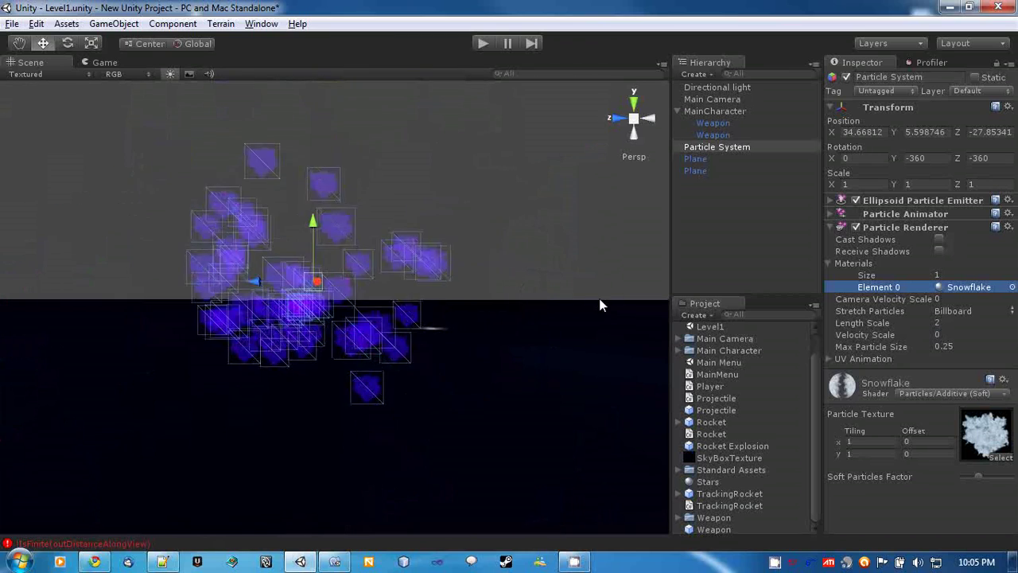
Review the Stretch Particles modes, keep Billboard, and view the particles from a higher angle
{"action": "left_click", "coordinate": [877, 312]}
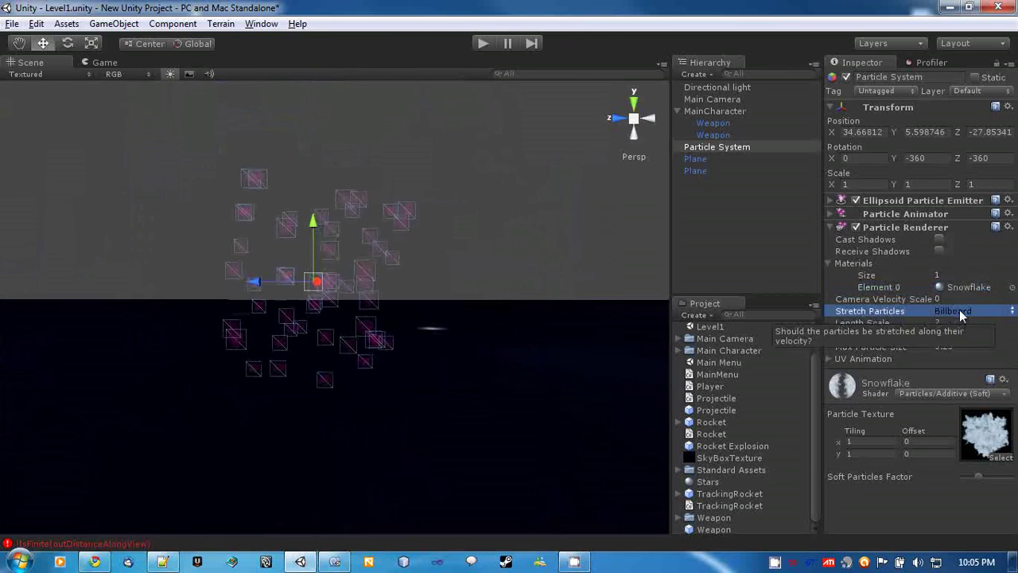
{"action": "left_click", "coordinate": [959, 310]}
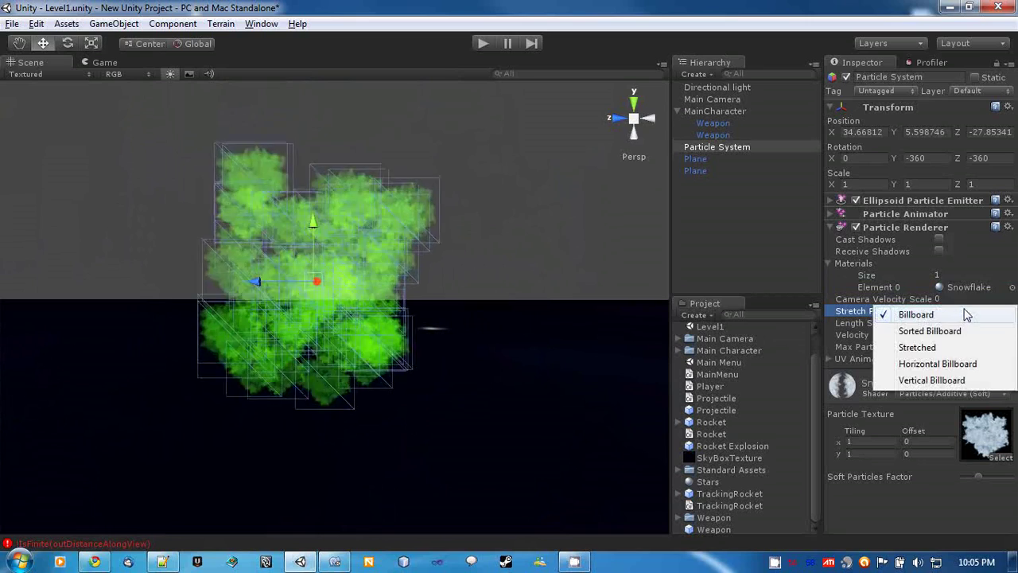
{"action": "left_click", "coordinate": [932, 314]}
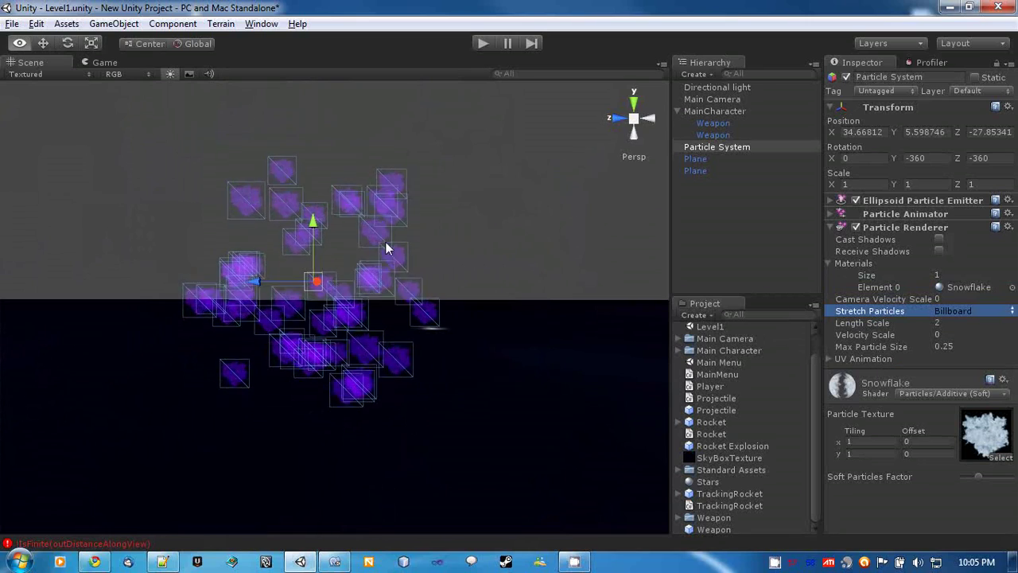
{"action": "left_click_drag", "start_coordinate": [388, 248], "coordinate": [448, 300], "text": "alt"}
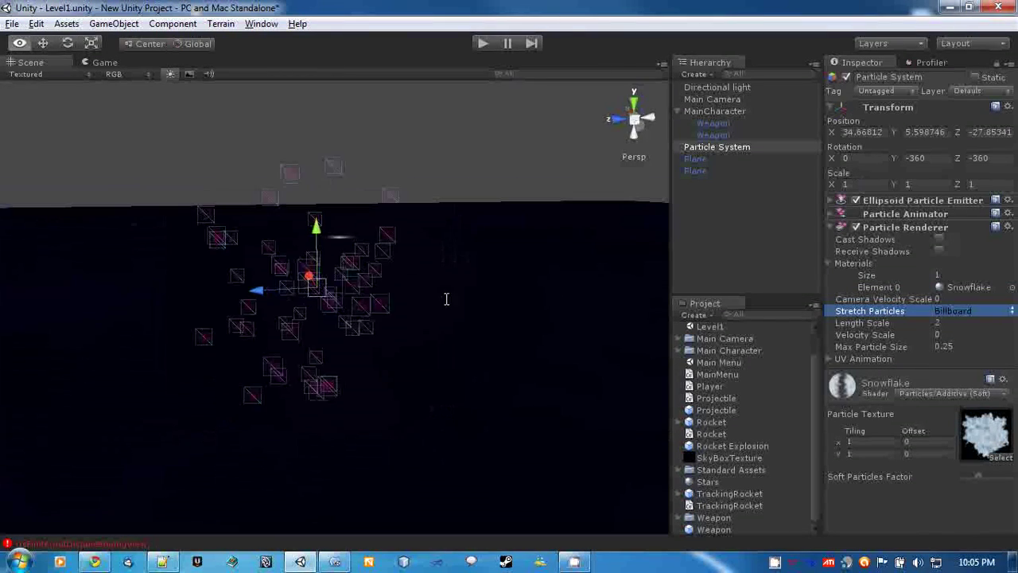
Switch Stretch Particles to Sorted Billboard and view the particles from around
{"action": "left_click", "coordinate": [967, 312]}
{"action": "left_click", "coordinate": [931, 330]}
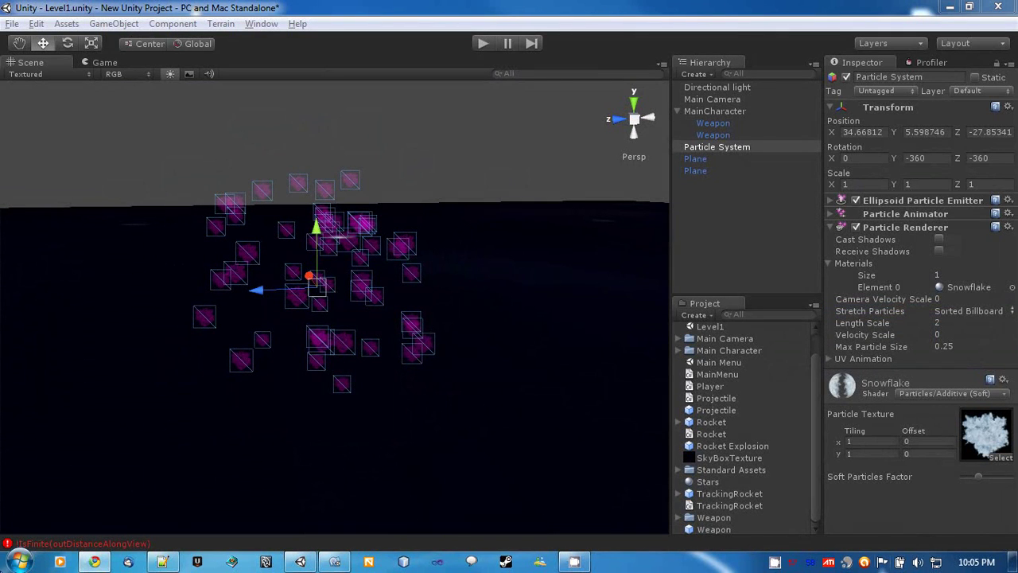
{"action": "left_click", "coordinate": [354, 311], "text": "alt"}
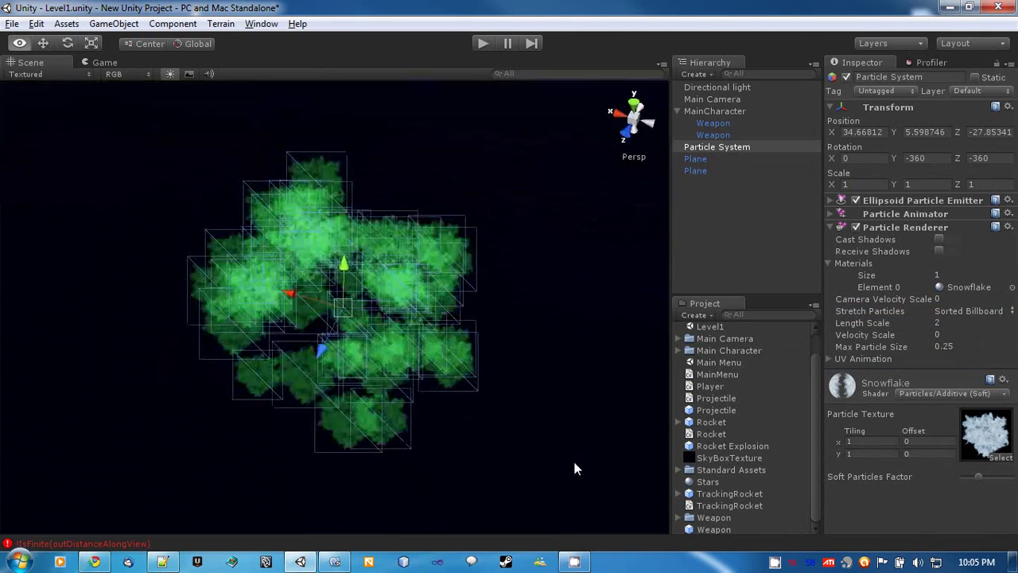
{"action": "left_click_drag", "start_coordinate": [238, 239], "coordinate": [311, 312], "text": "alt"}
Set the Particle Renderer's Stretch Particles mode to Stretched and view the emitter from another side
{"action": "left_click", "coordinate": [961, 314]}
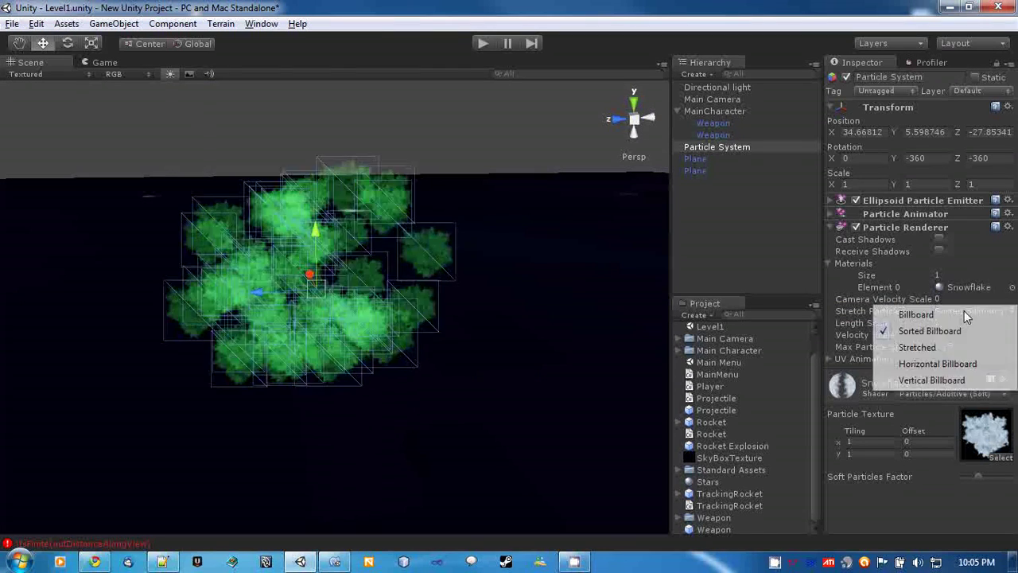
{"action": "left_click", "coordinate": [917, 347]}
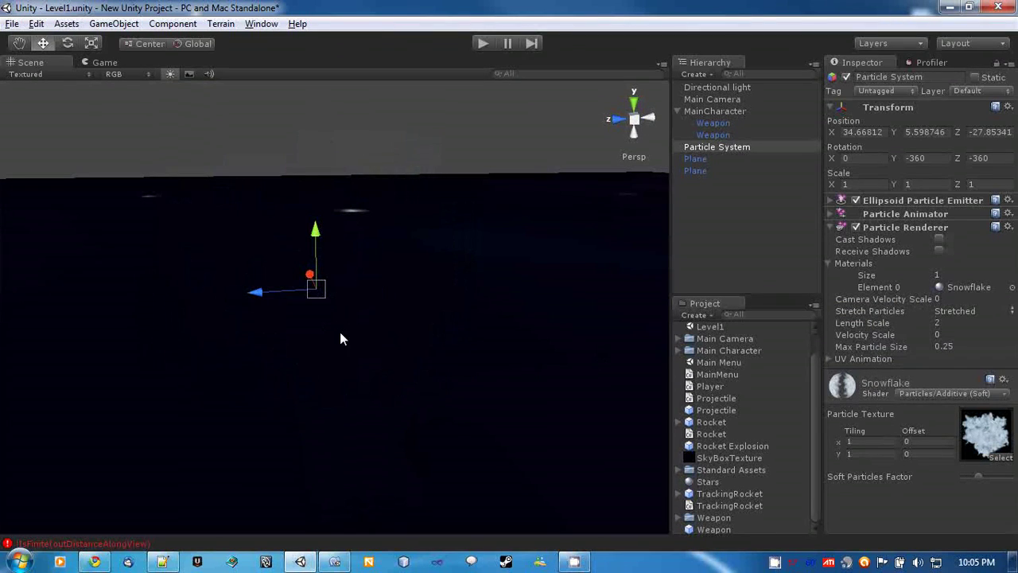
{"action": "left_click_drag", "start_coordinate": [453, 342], "coordinate": [358, 336], "text": "alt"}
Expand the Particle Animator and Ellipsoid Particle Emitter again, turn off One Shot, and review their settings
{"action": "left_click", "coordinate": [832, 215]}
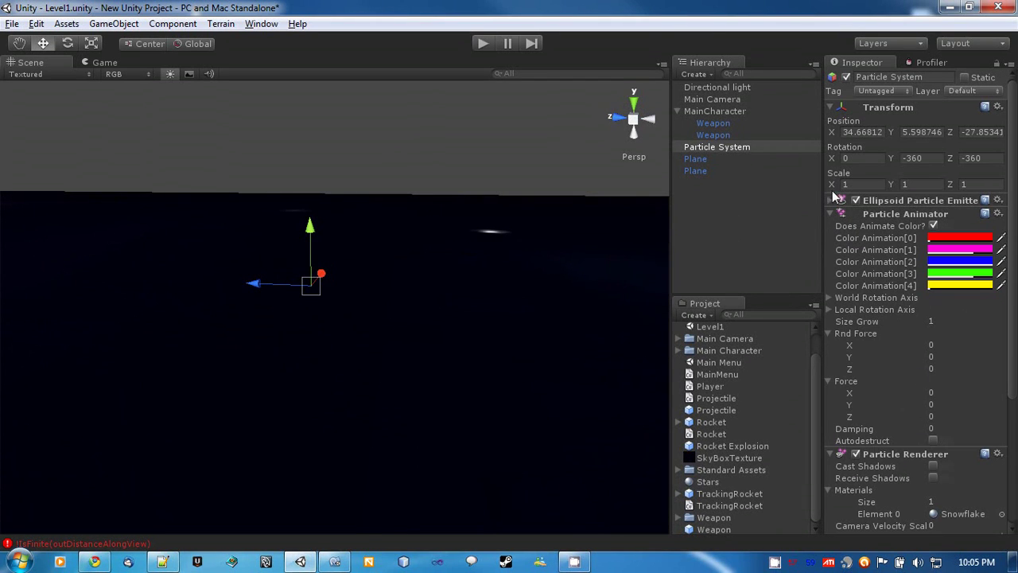
{"action": "left_click", "coordinate": [832, 200]}
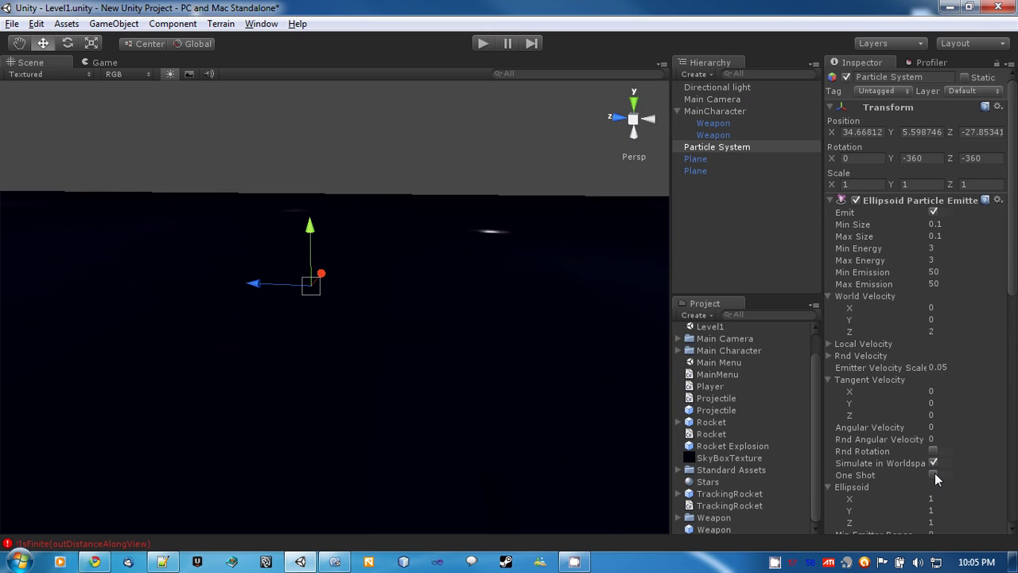
{"action": "scroll", "coordinate": [378, 331], "scroll_direction": "down", "scroll_amount": 3}
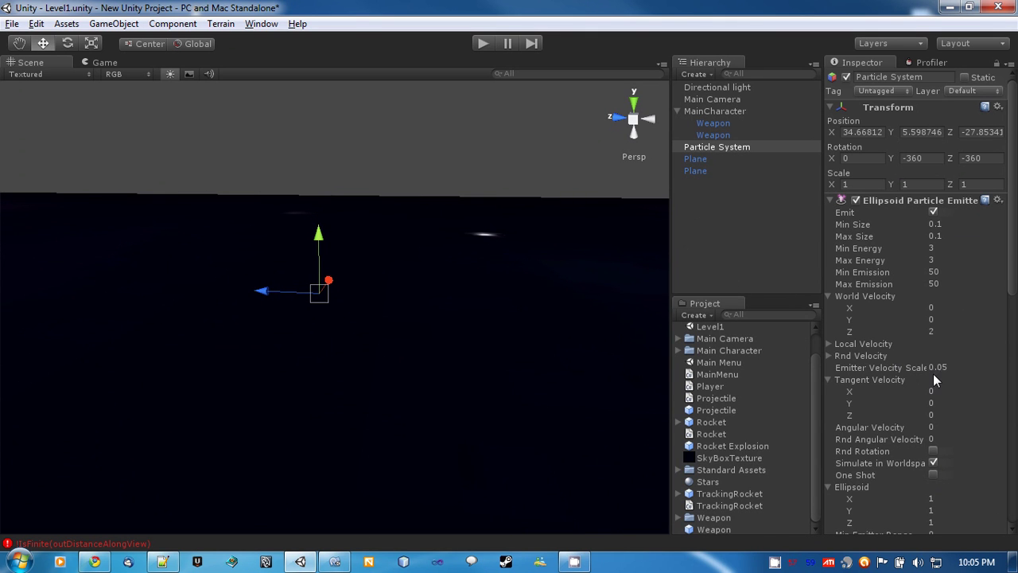
{"action": "scroll", "coordinate": [933, 379], "scroll_direction": "down", "scroll_amount": 5}
{"action": "scroll", "coordinate": [414, 354], "scroll_direction": "down", "scroll_amount": 3}
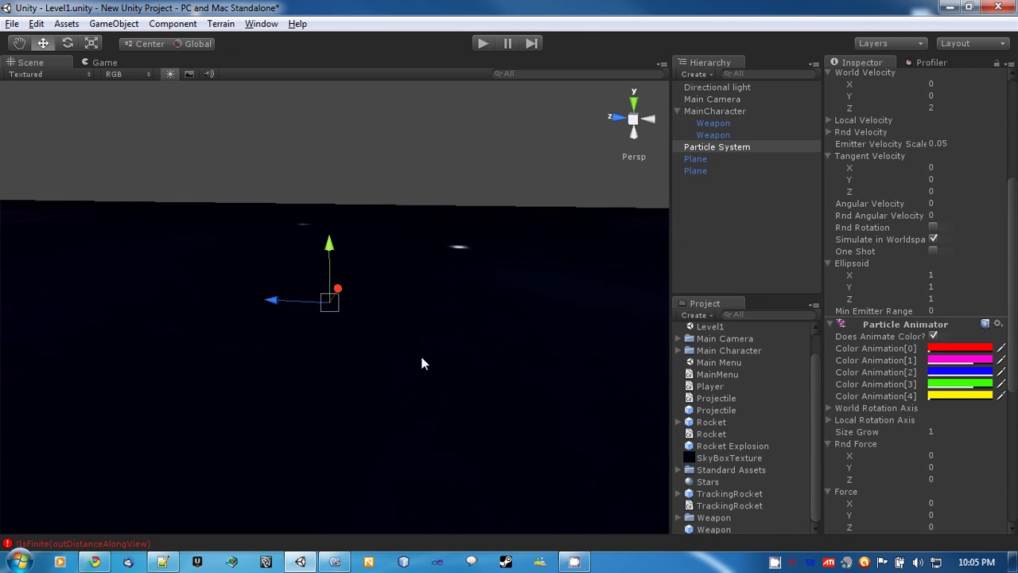
Set the Ellipsoid Particle Emitter's World Velocity Z to 0
{"action": "left_click_drag", "start_coordinate": [377, 352], "coordinate": [445, 346], "text": "alt"}
{"action": "scroll", "coordinate": [903, 365], "scroll_direction": "down", "scroll_amount": 5}
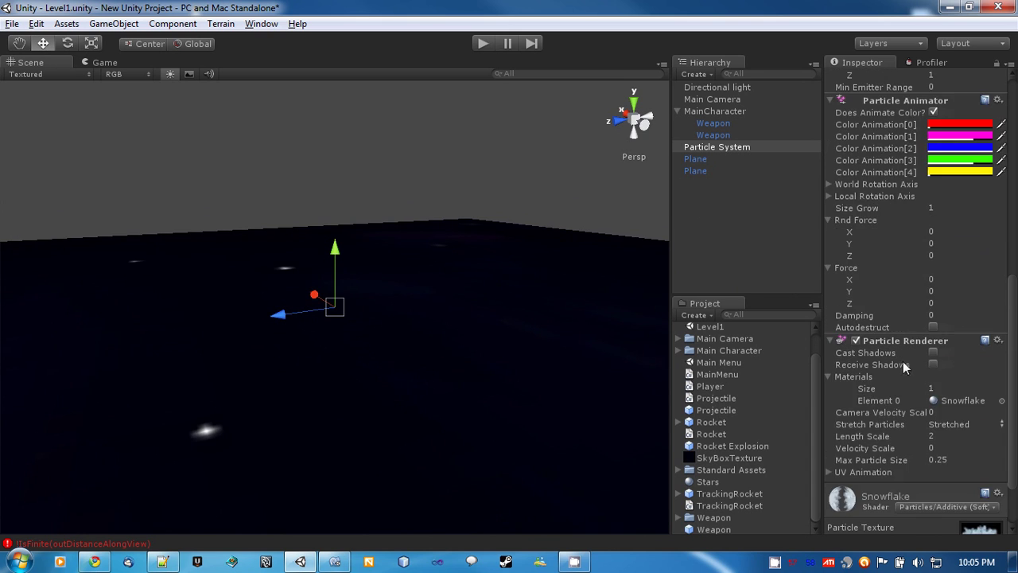
{"action": "scroll", "coordinate": [903, 364], "scroll_direction": "down", "scroll_amount": 3}
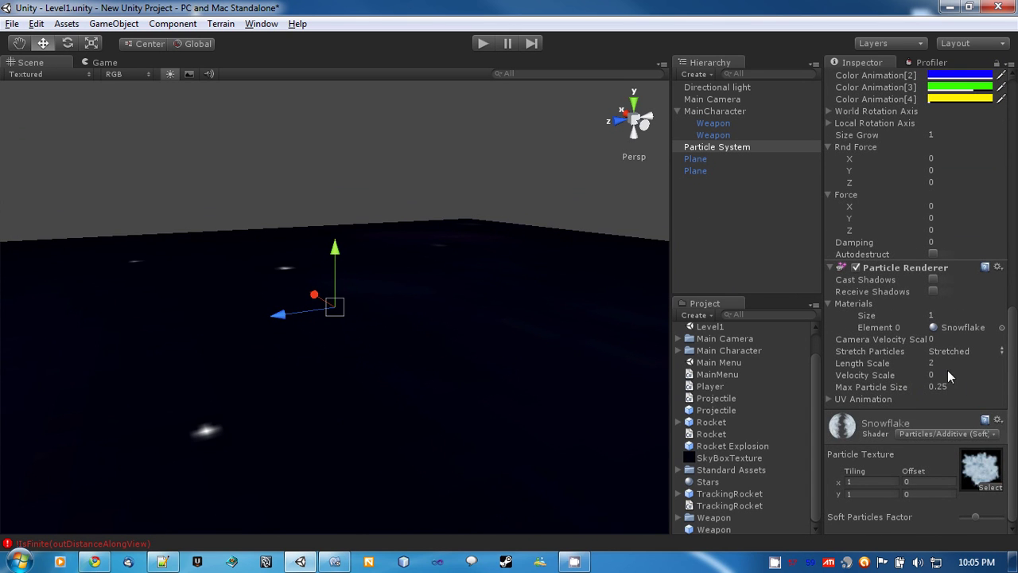
{"action": "scroll", "coordinate": [927, 353], "scroll_direction": "up", "scroll_amount": 15}
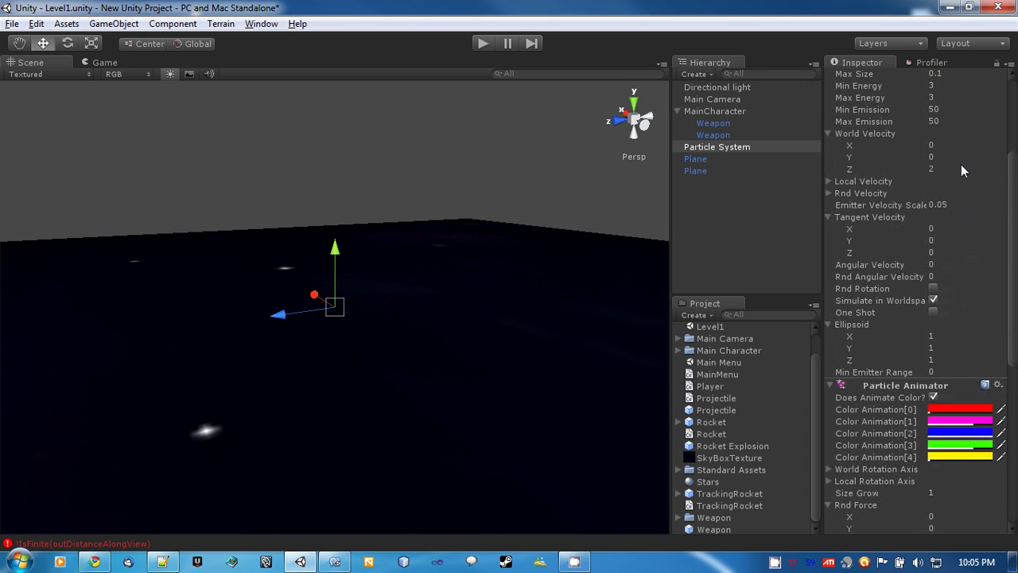
{"action": "left_click_drag", "start_coordinate": [956, 171], "coordinate": [912, 170]}
{"action": "type", "text": "0"}
{"action": "key", "text": "Return"}
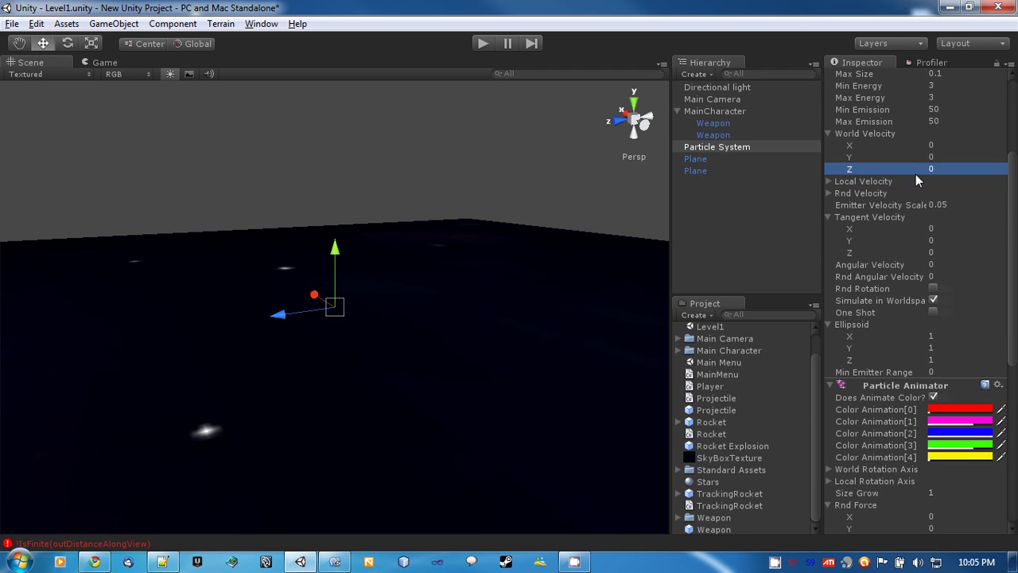
Inspect the reported IsFinite(outDistanceAlongView) error and reselect the Particle System to view its emitter up close
{"action": "scroll", "coordinate": [954, 318], "scroll_direction": "down", "scroll_amount": 2}
{"action": "scroll", "coordinate": [915, 426], "scroll_direction": "down", "scroll_amount": 9}
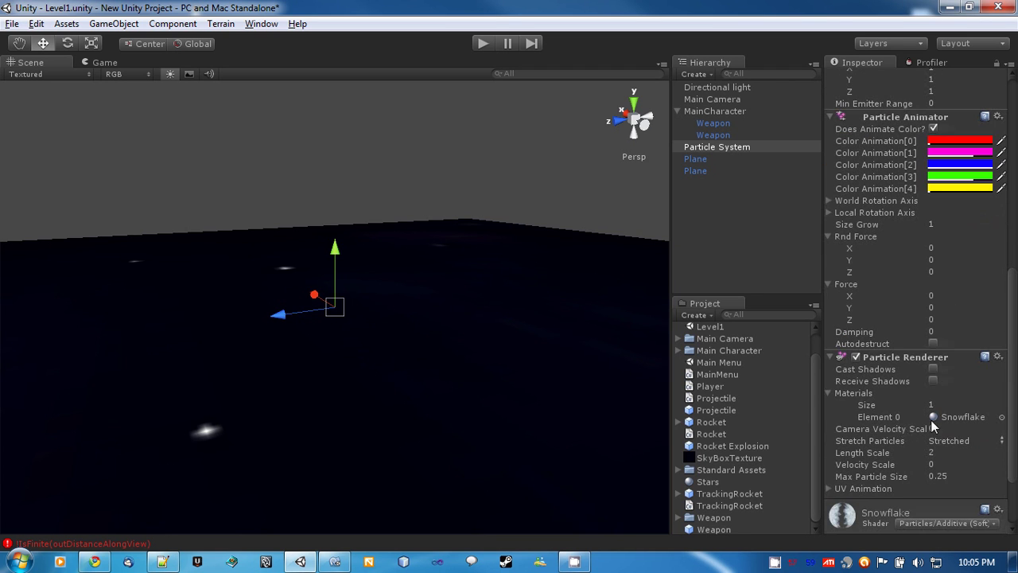
{"action": "left_click_drag", "start_coordinate": [355, 330], "coordinate": [454, 319], "text": "alt"}
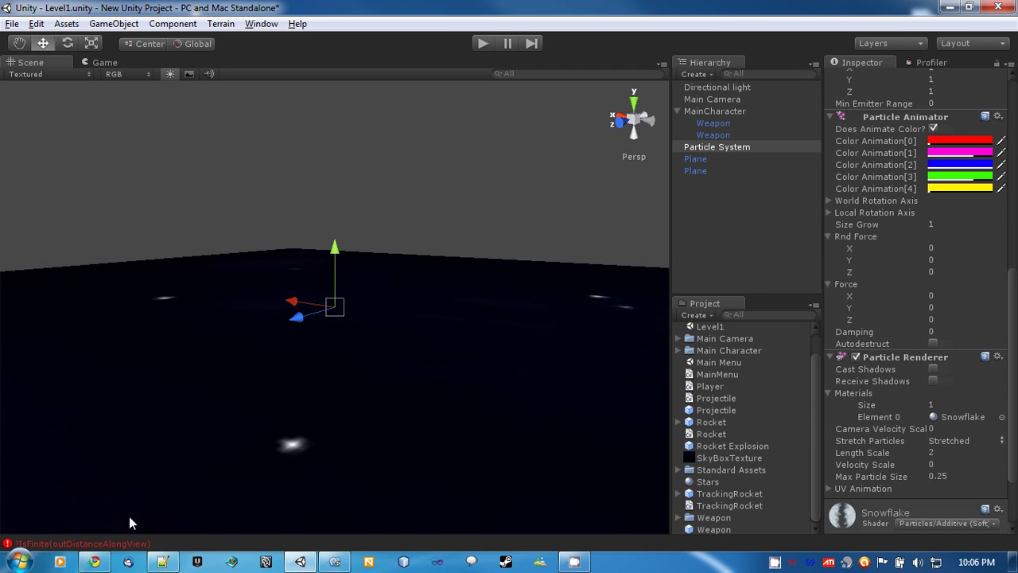
{"action": "left_click", "coordinate": [117, 542]}
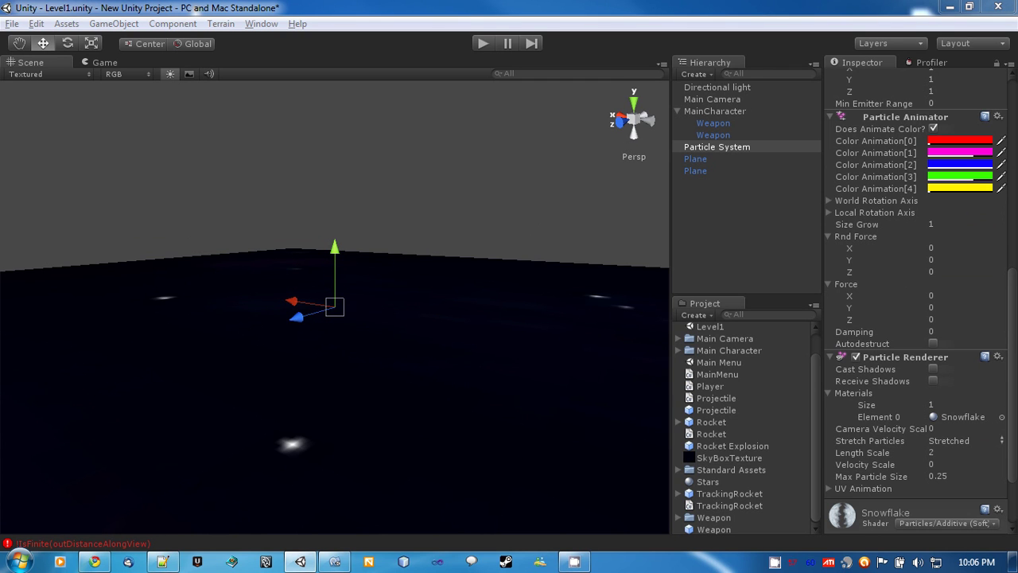
{"action": "left_click", "coordinate": [574, 267]}
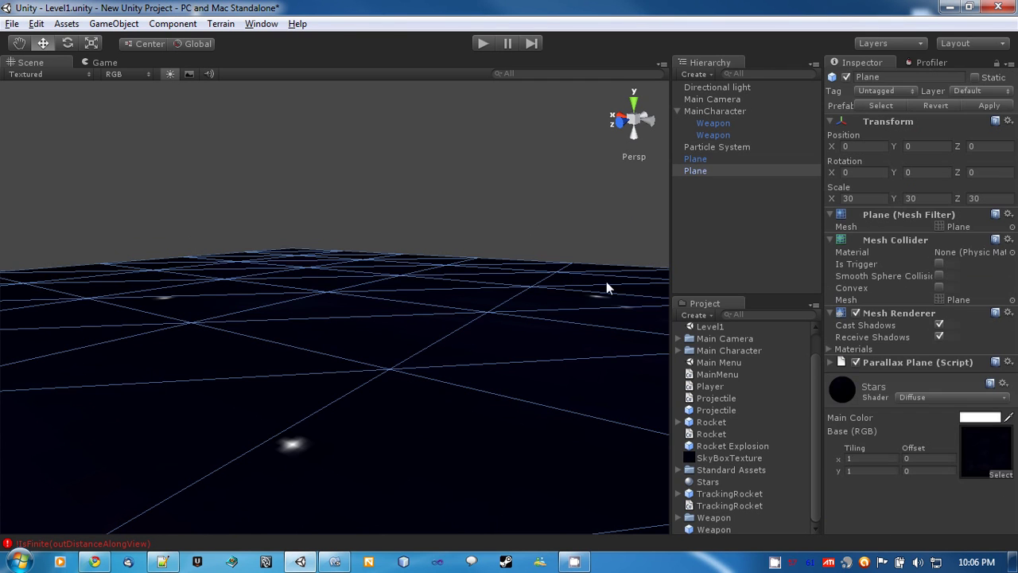
{"action": "left_click", "coordinate": [721, 147]}
{"action": "scroll", "coordinate": [414, 307], "scroll_direction": "up", "scroll_amount": 3}
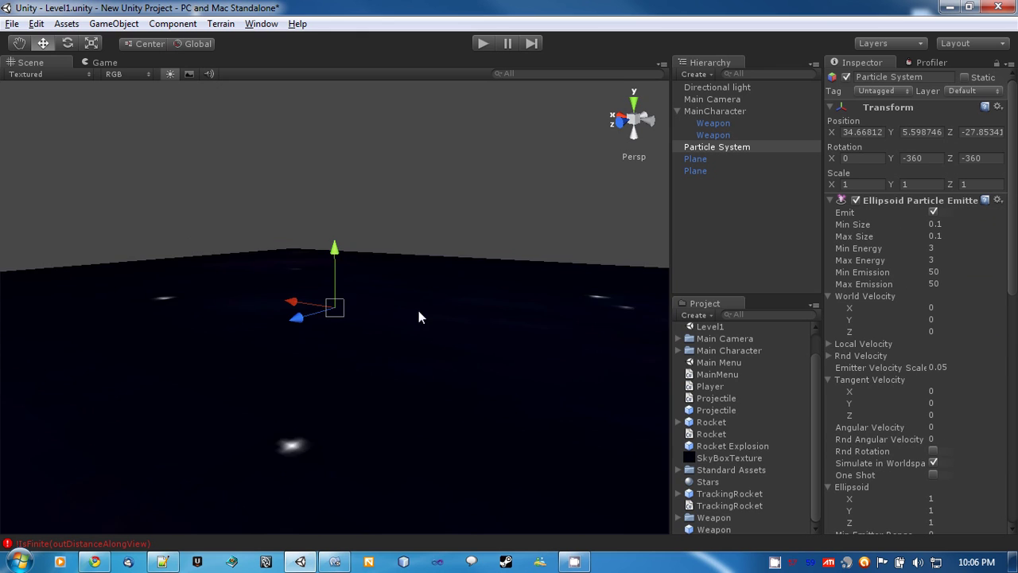
{"action": "scroll", "coordinate": [425, 300], "scroll_direction": "up", "scroll_amount": 5}
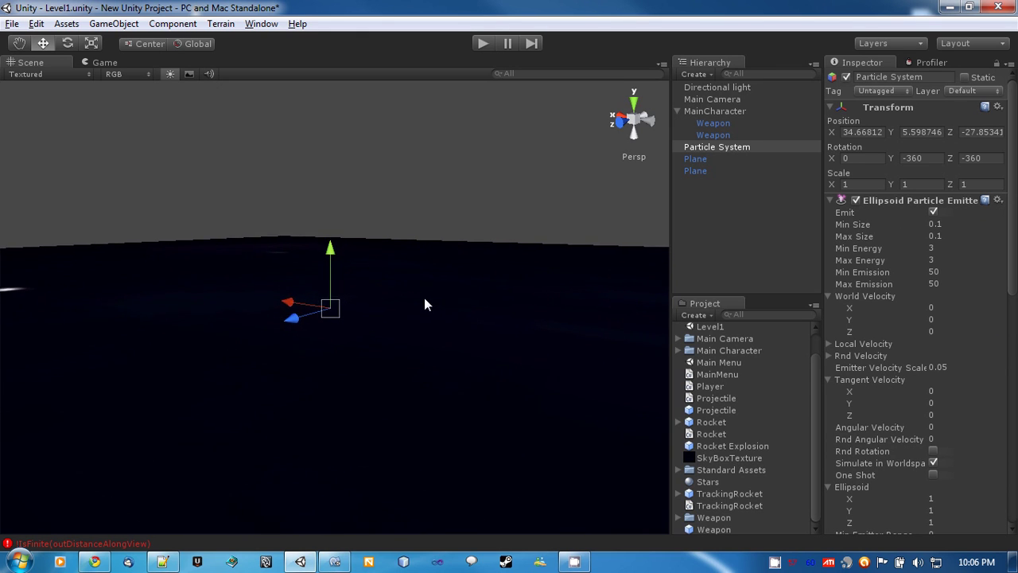
{"action": "scroll", "coordinate": [409, 302], "scroll_direction": "down", "scroll_amount": 3}
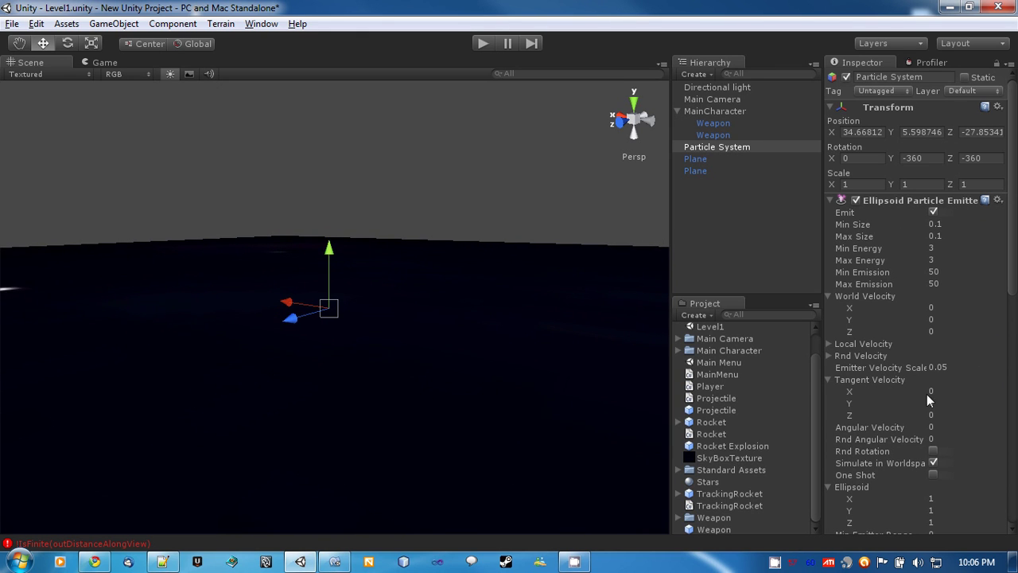
Try the Horizontal Billboard and Billboard modes for Stretch Particles, return to Stretched, and view the emitter from another side
{"action": "scroll", "coordinate": [926, 393], "scroll_direction": "down", "scroll_amount": 10}
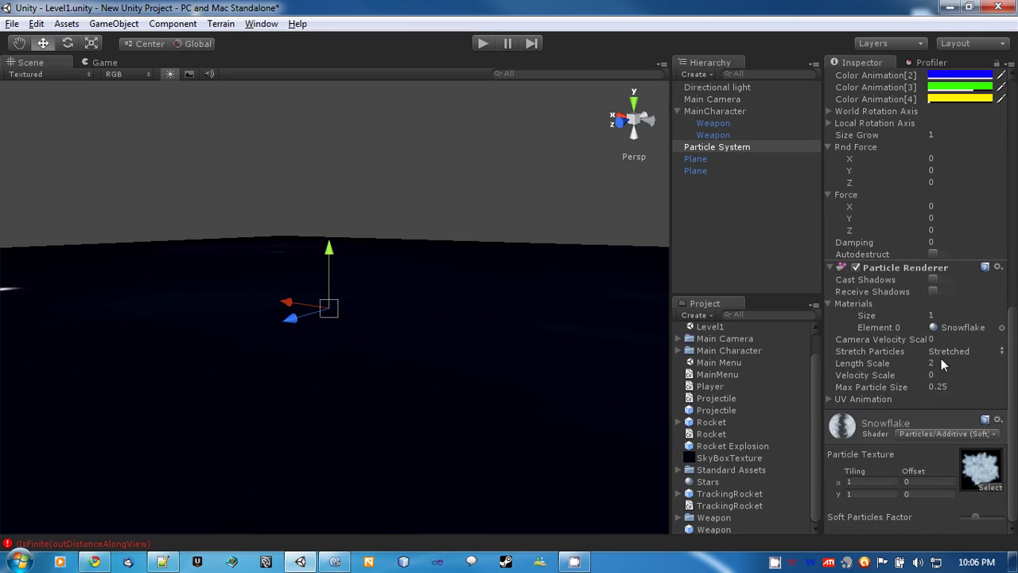
{"action": "left_click", "coordinate": [949, 351]}
{"action": "left_click", "coordinate": [933, 403]}
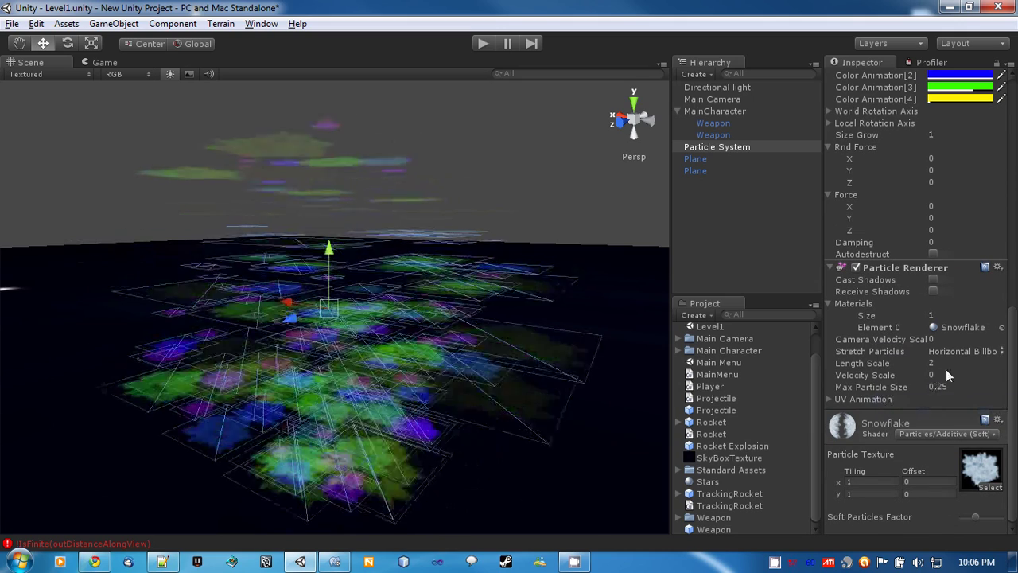
{"action": "left_click", "coordinate": [946, 352]}
{"action": "left_click", "coordinate": [945, 355]}
{"action": "left_click", "coordinate": [945, 352]}
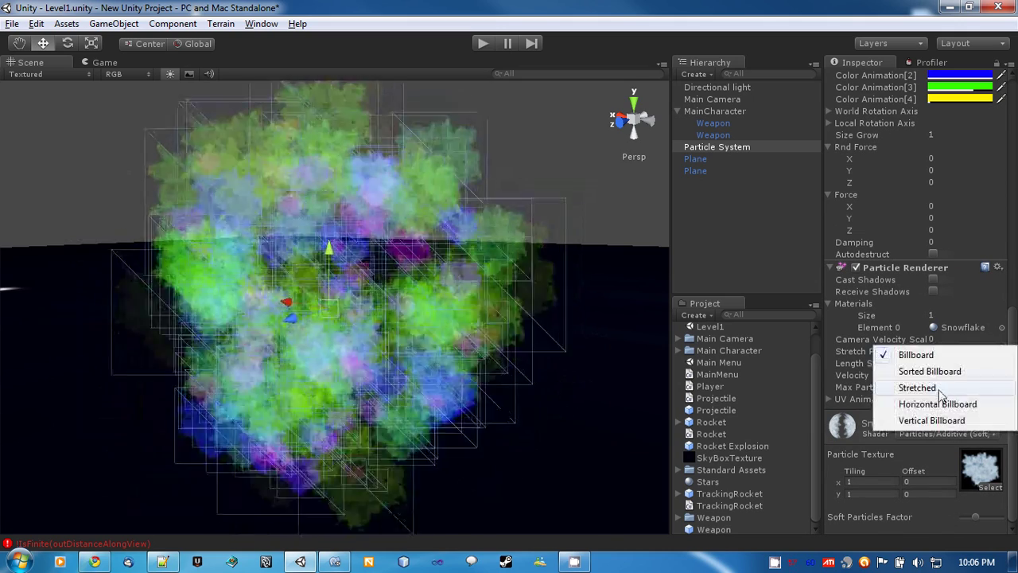
{"action": "left_click", "coordinate": [917, 387]}
{"action": "left_click_drag", "start_coordinate": [84, 295], "coordinate": [258, 329], "text": "alt"}
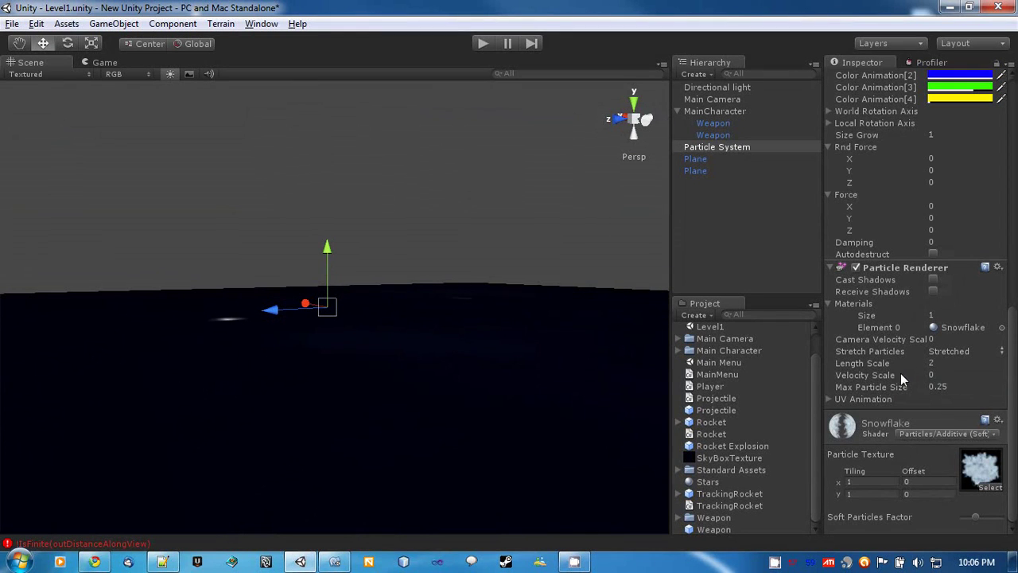
Assign the Default-Particle material to Element 0 of the Particle Renderer
{"action": "left_click", "coordinate": [1002, 327]}
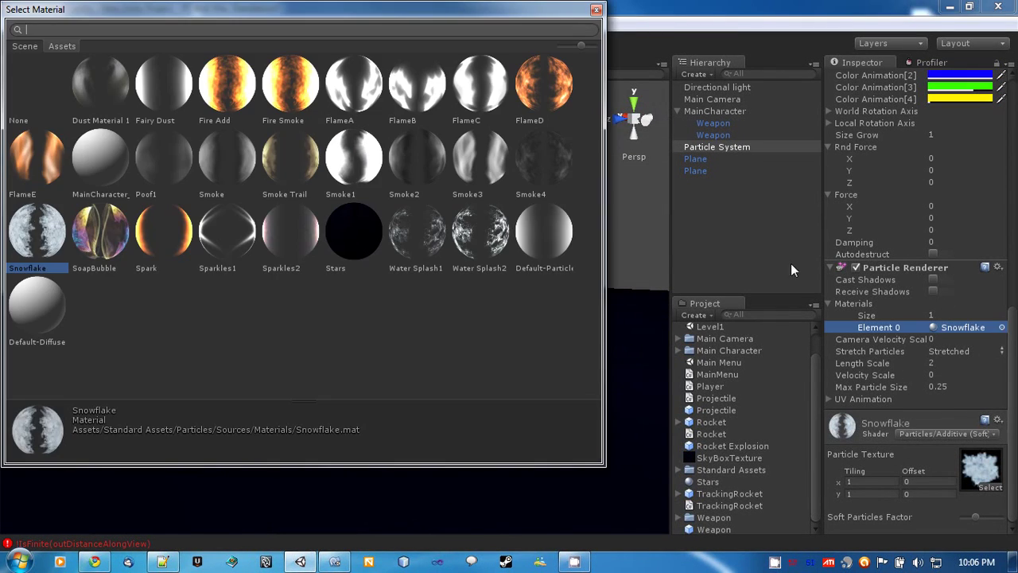
{"action": "left_click", "coordinate": [544, 233]}
{"action": "double_click", "coordinate": [544, 233]}
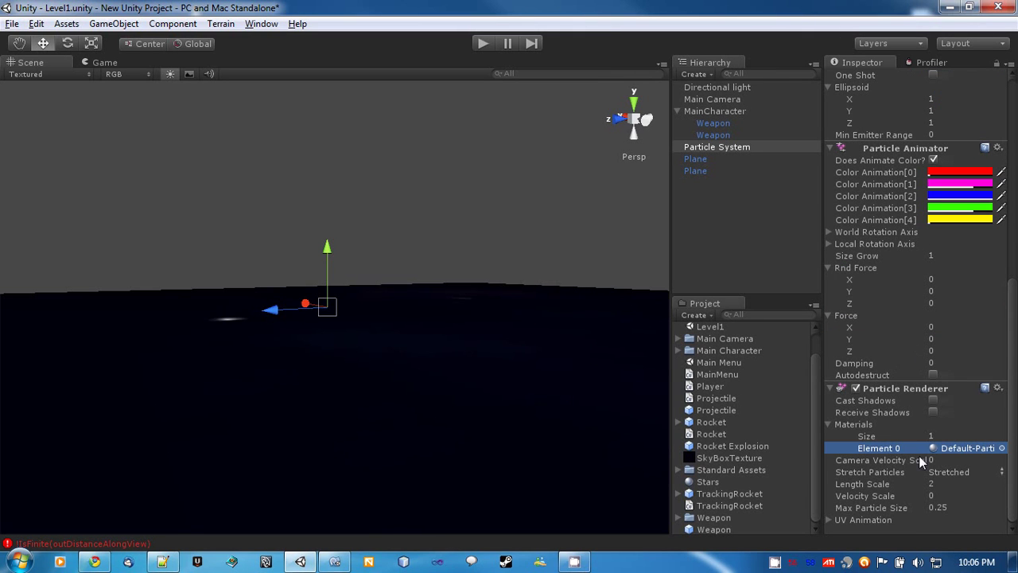
Turn on Cast Shadows and Receive Shadows in the Particle Renderer and set Camera Velocity Scale to 1
{"action": "left_click", "coordinate": [934, 412]}
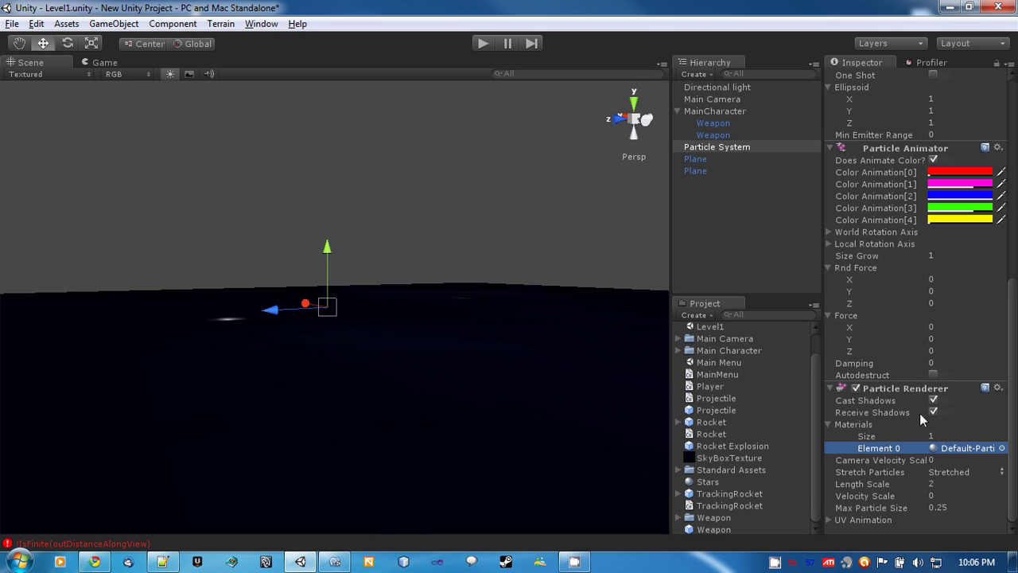
{"action": "left_click", "coordinate": [943, 460]}
{"action": "type", "text": "1"}
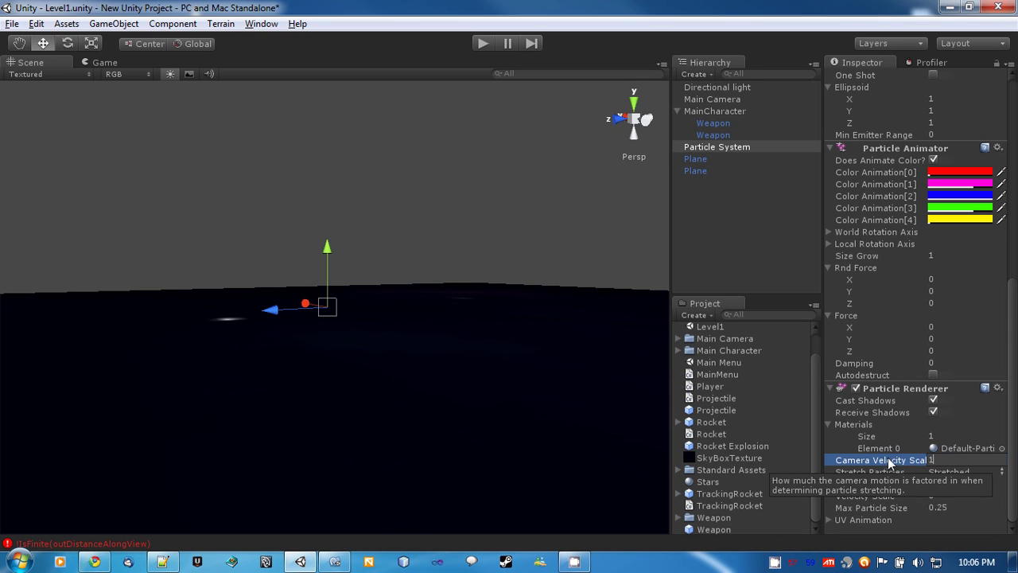
{"action": "key", "text": "Return"}
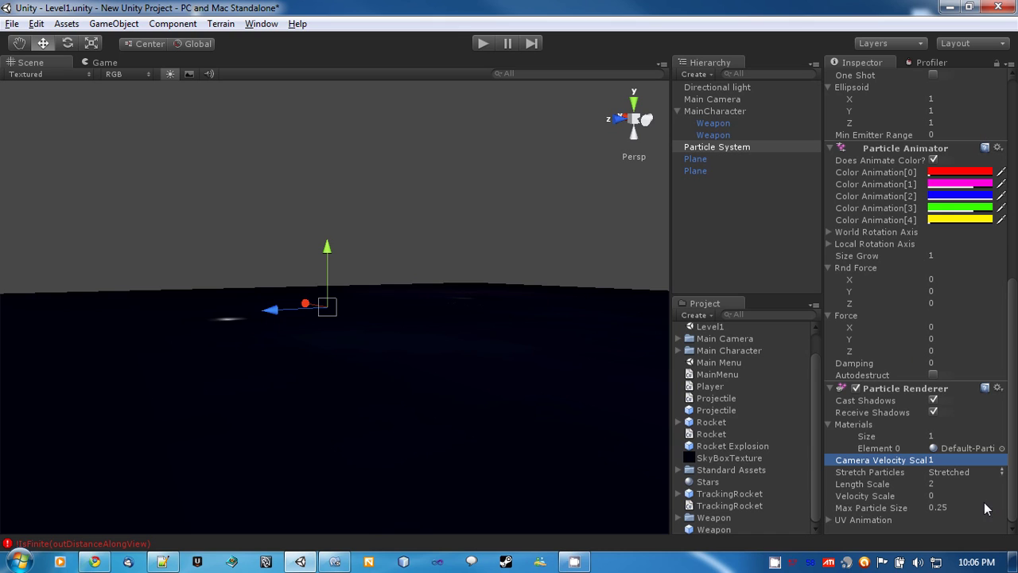
Review the Particle Renderer's Stretch Particles, Length Scale and Velocity Scale settings while viewing the emitter
{"action": "left_click", "coordinate": [939, 472]}
{"action": "left_click", "coordinate": [866, 483]}
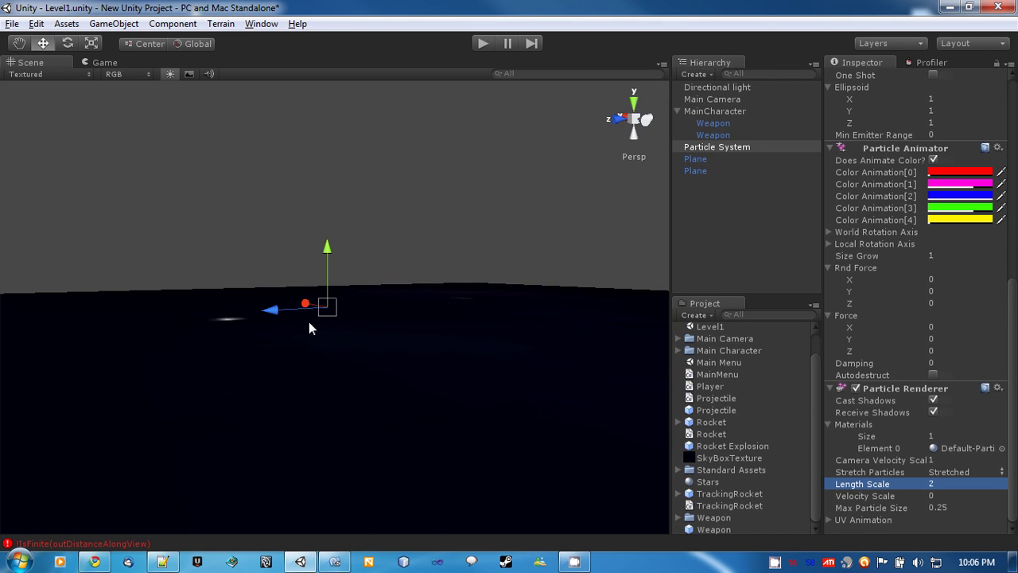
{"action": "left_click_drag", "start_coordinate": [309, 321], "coordinate": [355, 322], "text": "alt"}
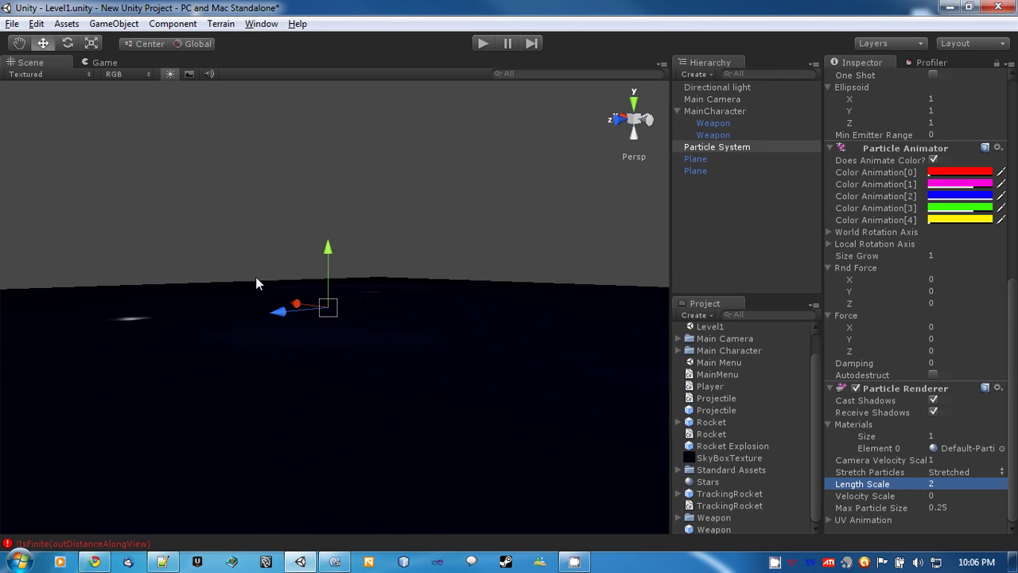
{"action": "left_click", "coordinate": [883, 497]}
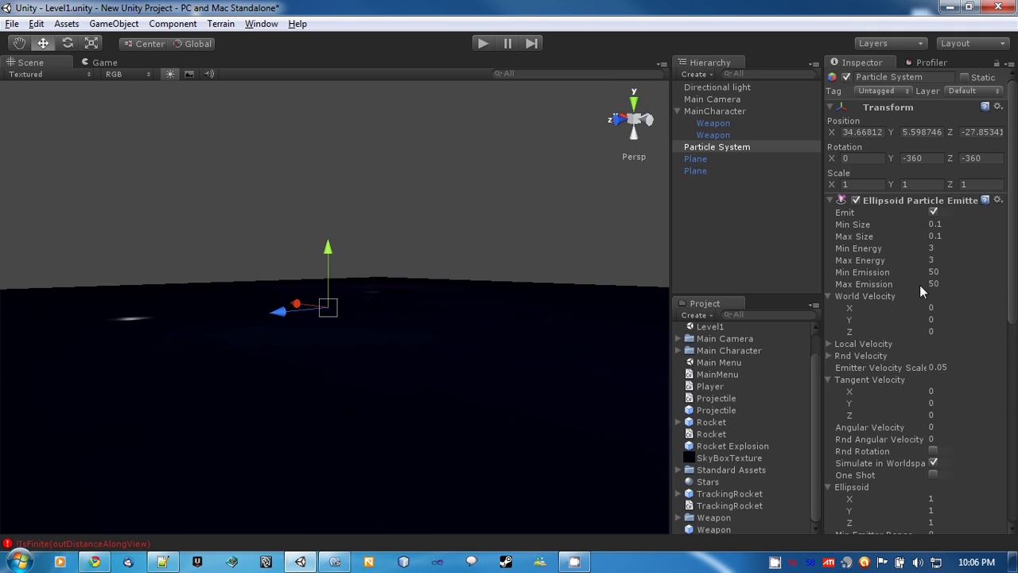
Set the Particle Animator's Damping to 2
{"action": "scroll", "coordinate": [897, 365], "scroll_direction": "down", "scroll_amount": 3}
{"action": "scroll", "coordinate": [905, 410], "scroll_direction": "down", "scroll_amount": 10}
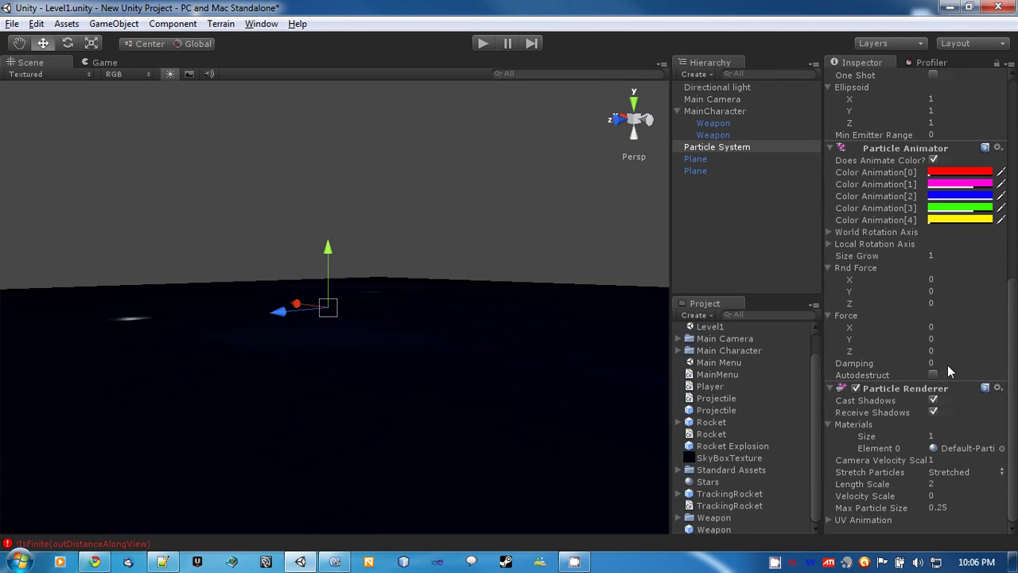
{"action": "left_click", "coordinate": [947, 365]}
{"action": "type", "text": "1"}
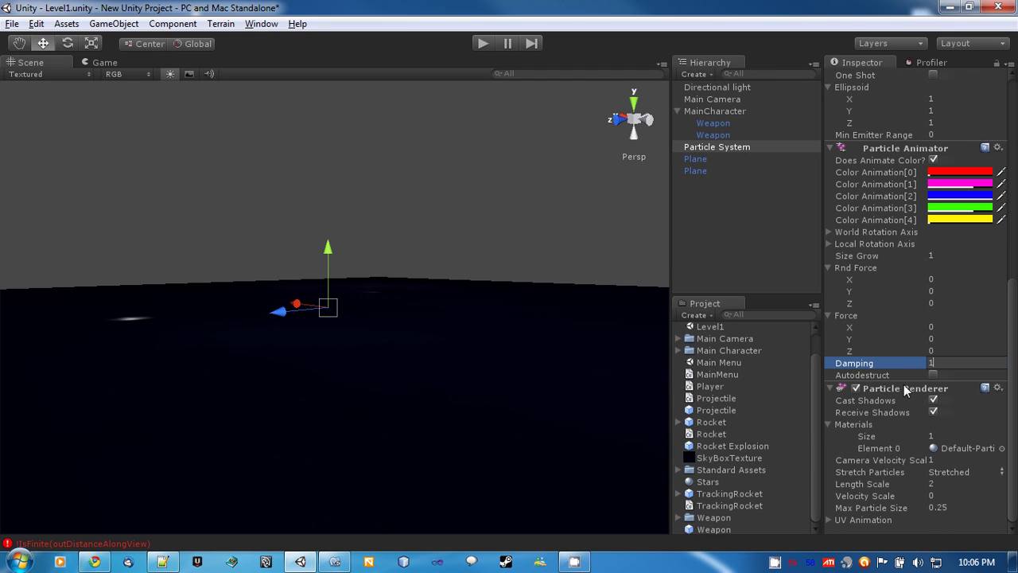
{"action": "key", "text": "BackSpace"}
{"action": "type", "text": "2"}
{"action": "key", "text": "Return"}
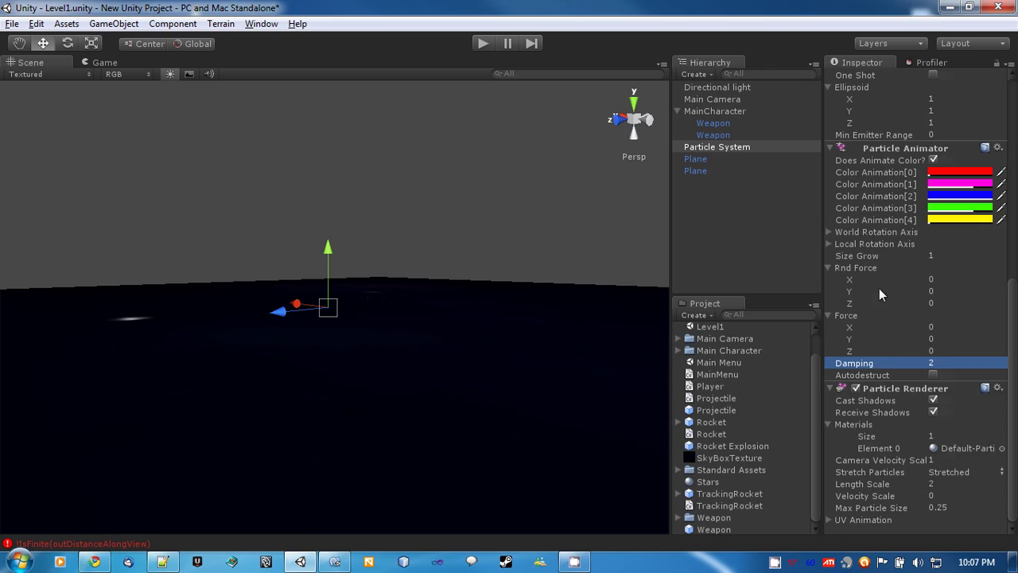
Switch Stretch Particles to Billboard and view the particles from another side
{"action": "left_click", "coordinate": [947, 472]}
{"action": "left_click", "coordinate": [911, 389]}
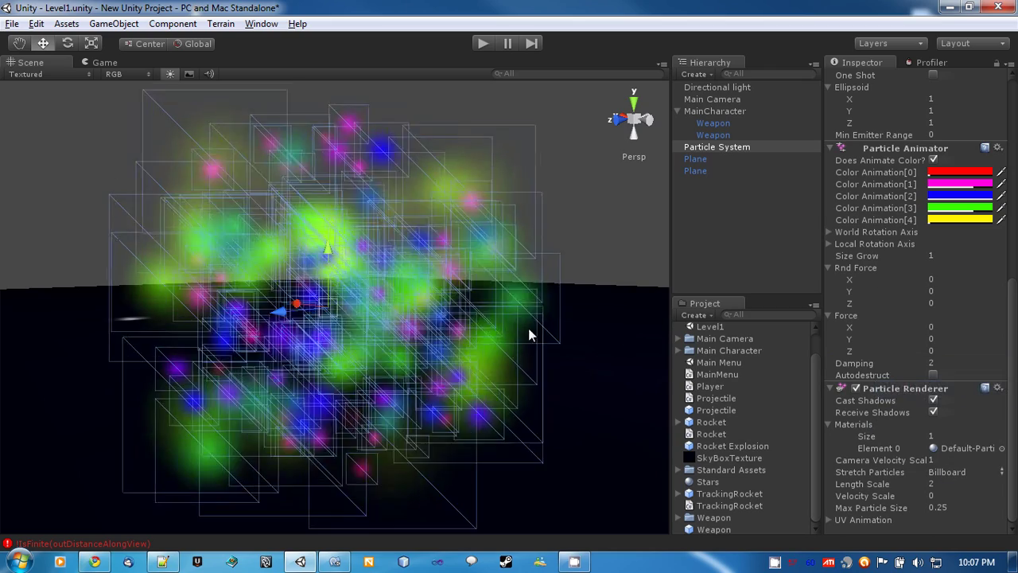
{"action": "left_click_drag", "start_coordinate": [531, 334], "coordinate": [334, 342], "text": "alt"}
Set the emitter's World Velocity X to 1 and view the moving particles from a higher angle
{"action": "scroll", "coordinate": [875, 231], "scroll_direction": "up", "scroll_amount": 5}
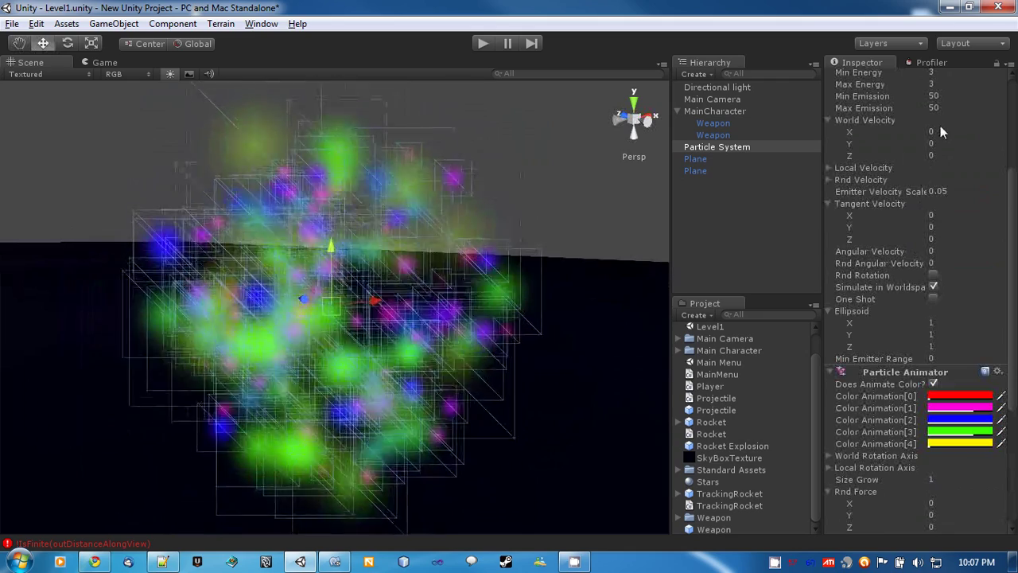
{"action": "left_click", "coordinate": [940, 130]}
{"action": "type", "text": "1"}
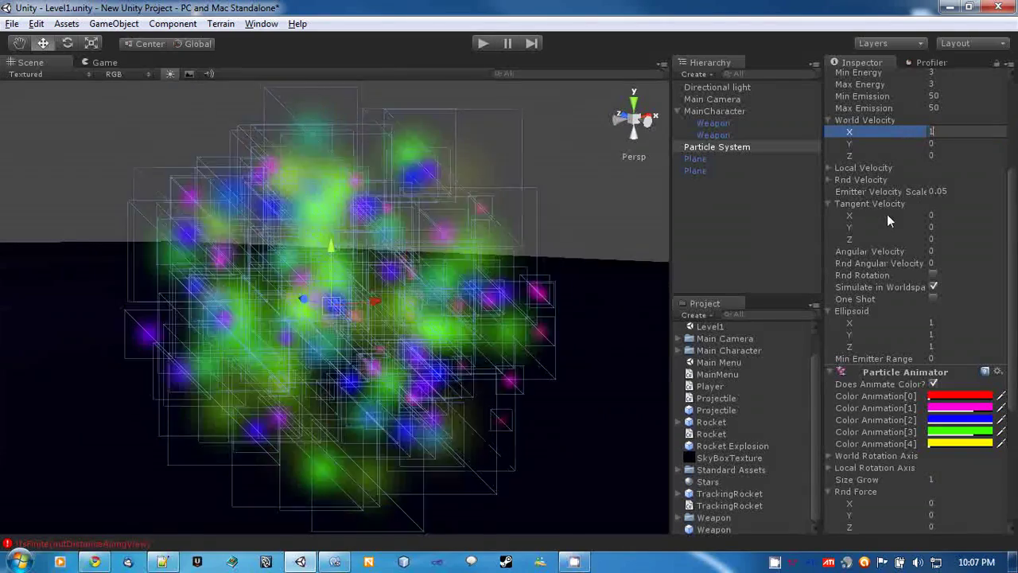
{"action": "key", "text": "Return"}
{"action": "left_click_drag", "start_coordinate": [553, 261], "coordinate": [466, 303], "text": "alt"}
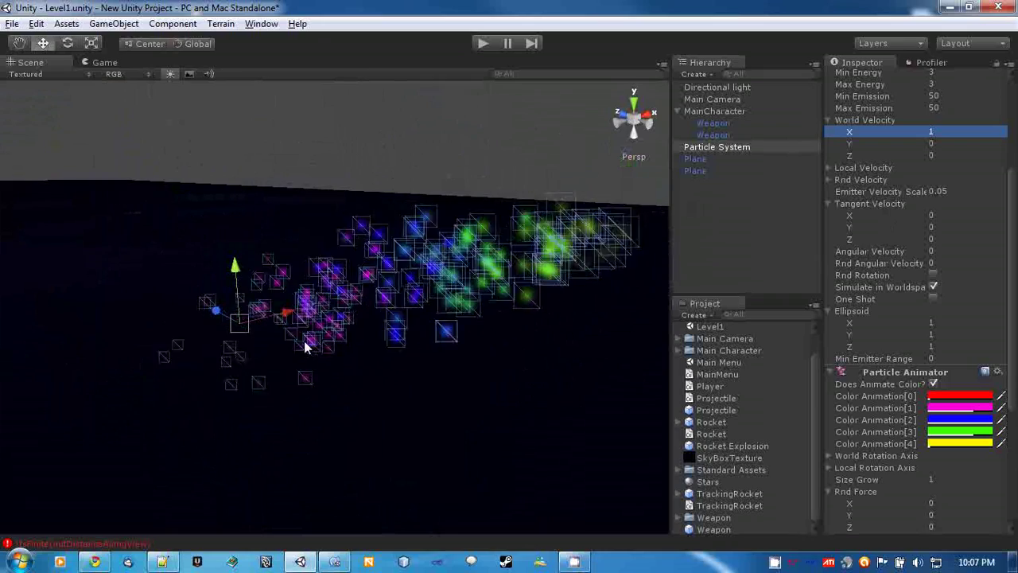
Set Stretch Particles to Stretched for the moving particles and view the stream from the side
{"action": "scroll", "coordinate": [947, 372], "scroll_direction": "down", "scroll_amount": 5}
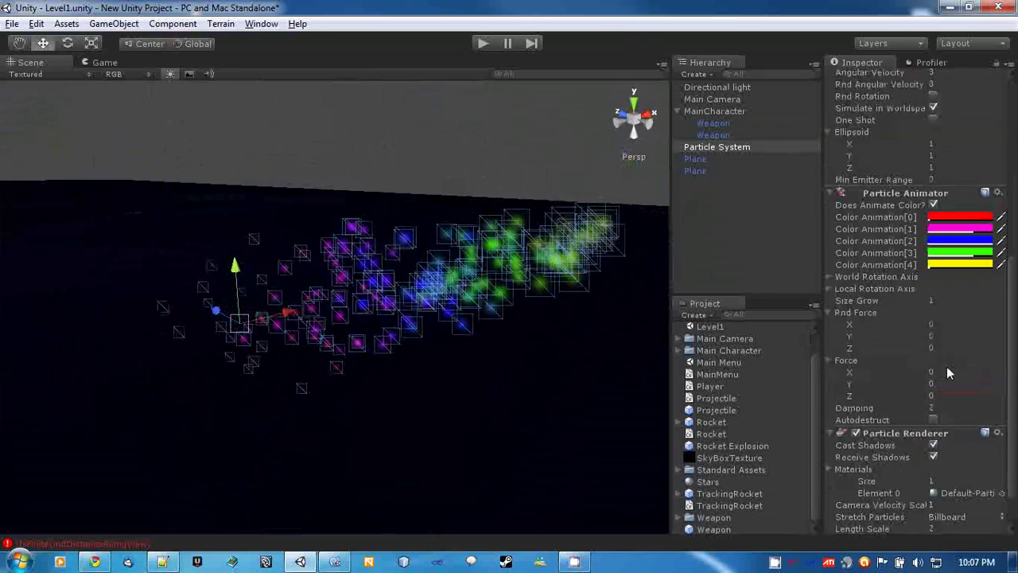
{"action": "scroll", "coordinate": [946, 373], "scroll_direction": "down", "scroll_amount": 2}
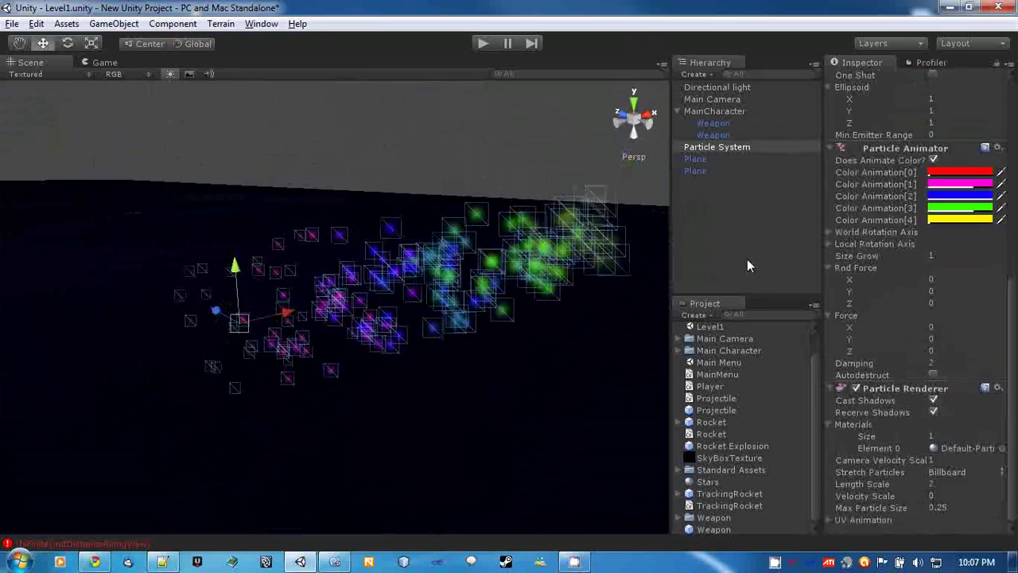
{"action": "left_click", "coordinate": [946, 472]}
{"action": "left_click", "coordinate": [924, 421]}
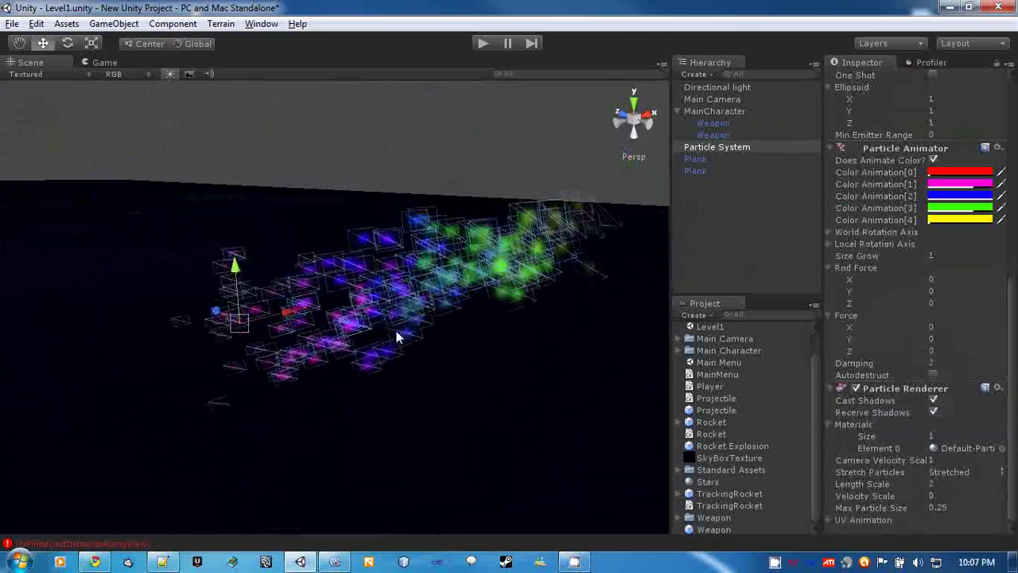
{"action": "left_click_drag", "start_coordinate": [398, 337], "coordinate": [316, 323], "text": "alt"}
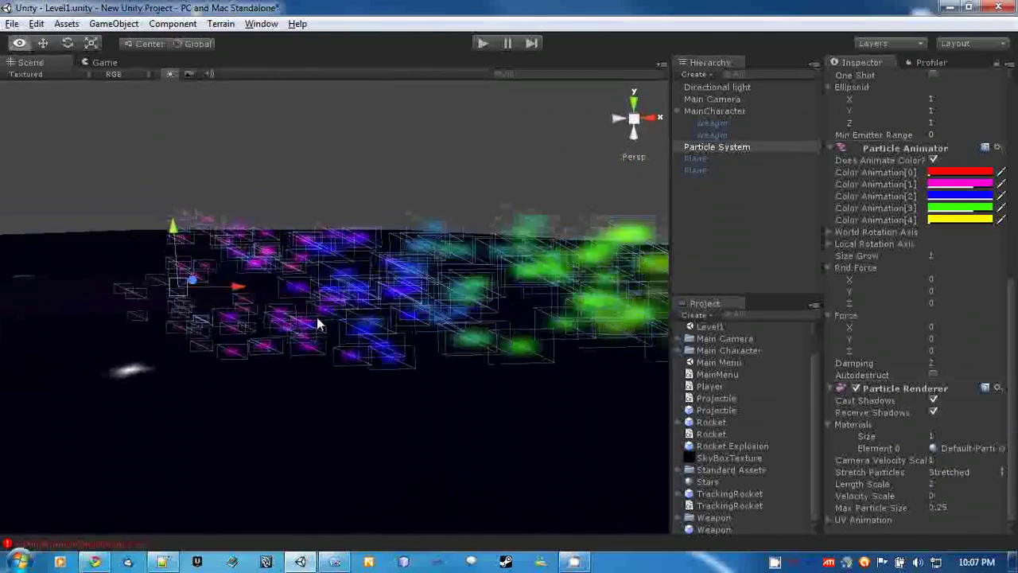
{"action": "scroll", "coordinate": [369, 372], "scroll_direction": "down", "scroll_amount": 6}
{"action": "middle_click_drag", "start_coordinate": [400, 278], "coordinate": [376, 364]}
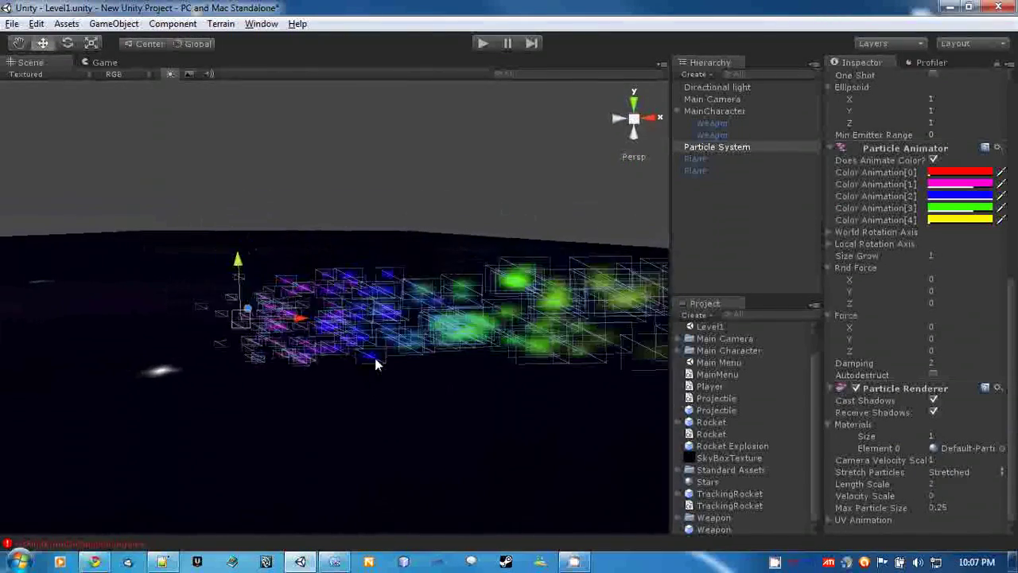
Try a Length Scale of 0.5 on the stretched particles, and set it back to 1
{"action": "scroll", "coordinate": [376, 362], "scroll_direction": "up", "scroll_amount": 4}
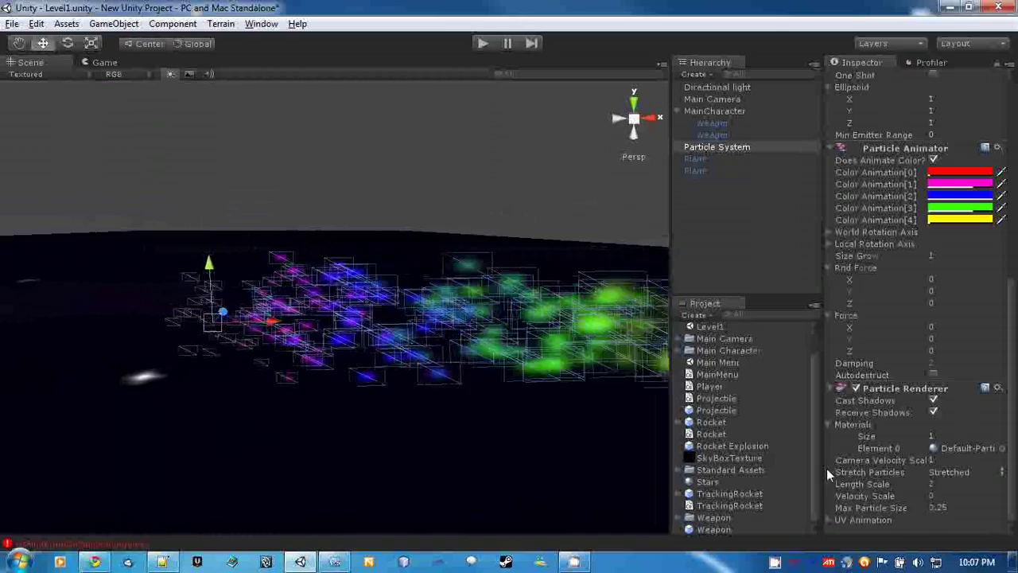
{"action": "left_click", "coordinate": [911, 483]}
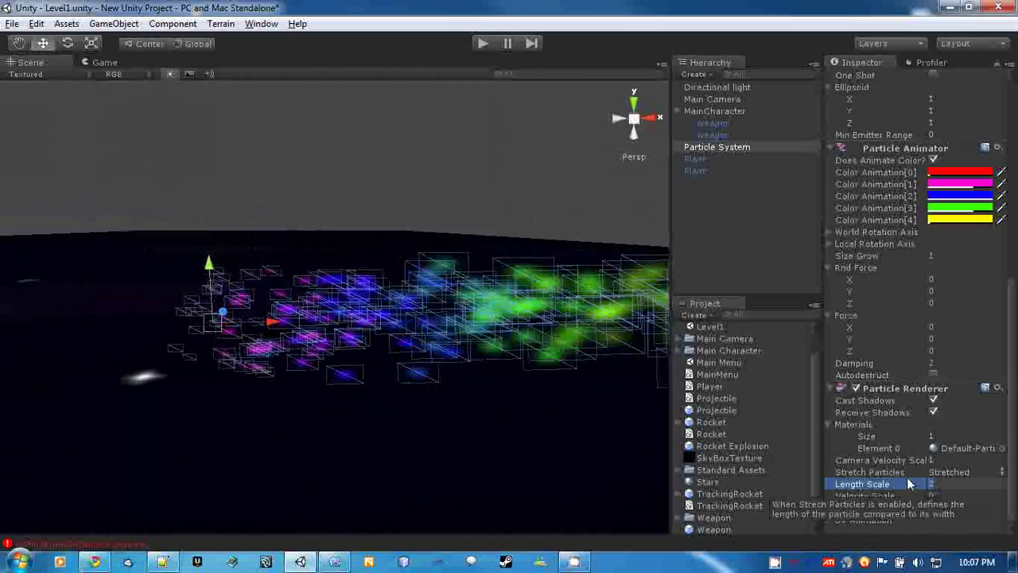
{"action": "type", "text": "1"}
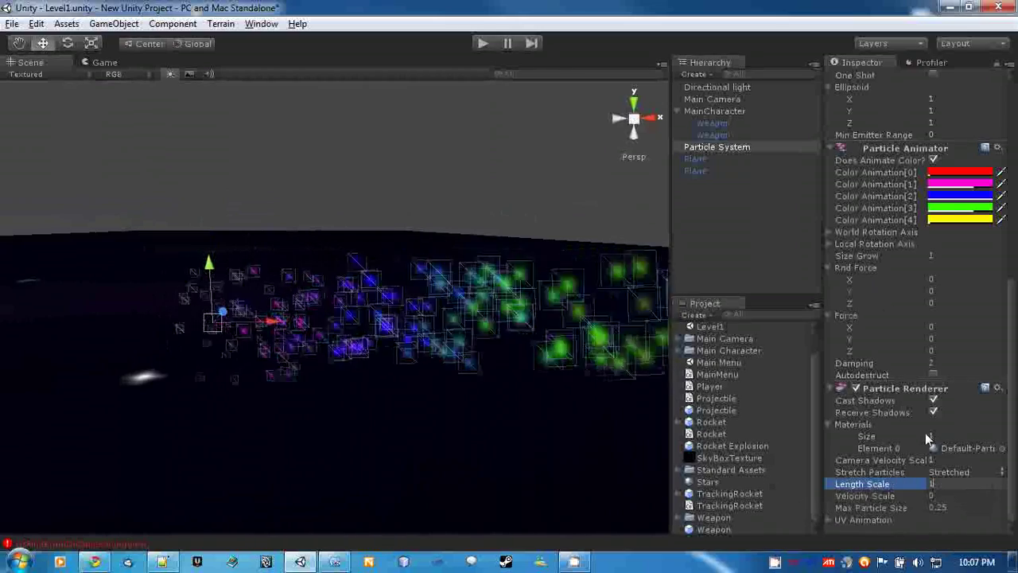
{"action": "key", "text": "BackSpace"}
{"action": "type", "text": ".5"}
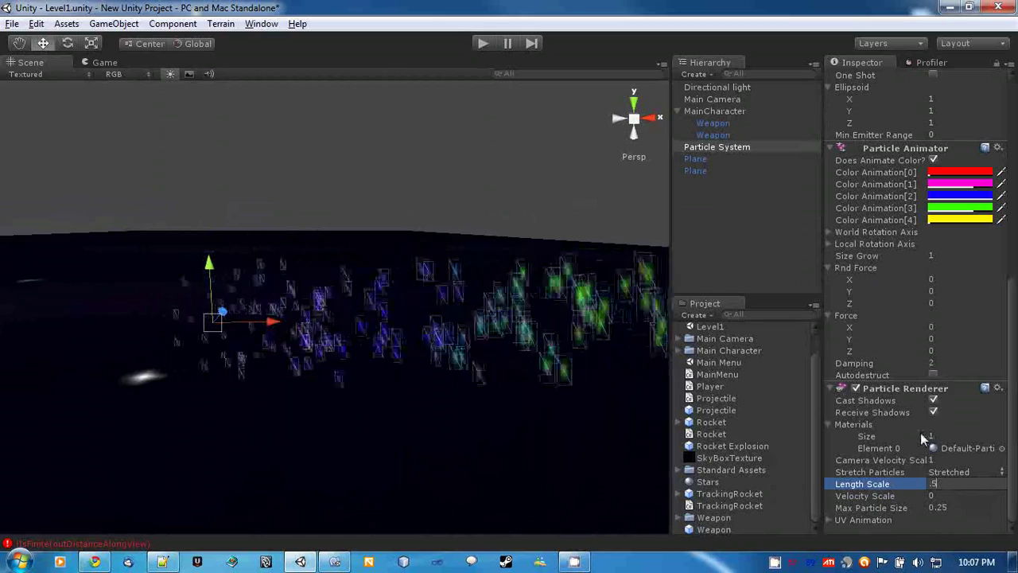
{"action": "left_click", "coordinate": [939, 475]}
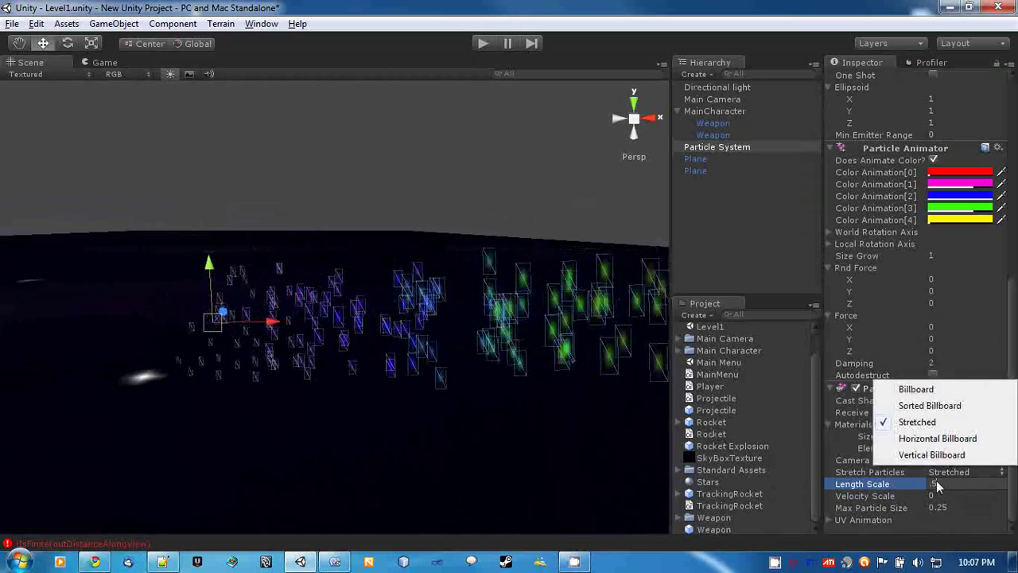
{"action": "left_click", "coordinate": [939, 482]}
{"action": "type", "text": "1"}
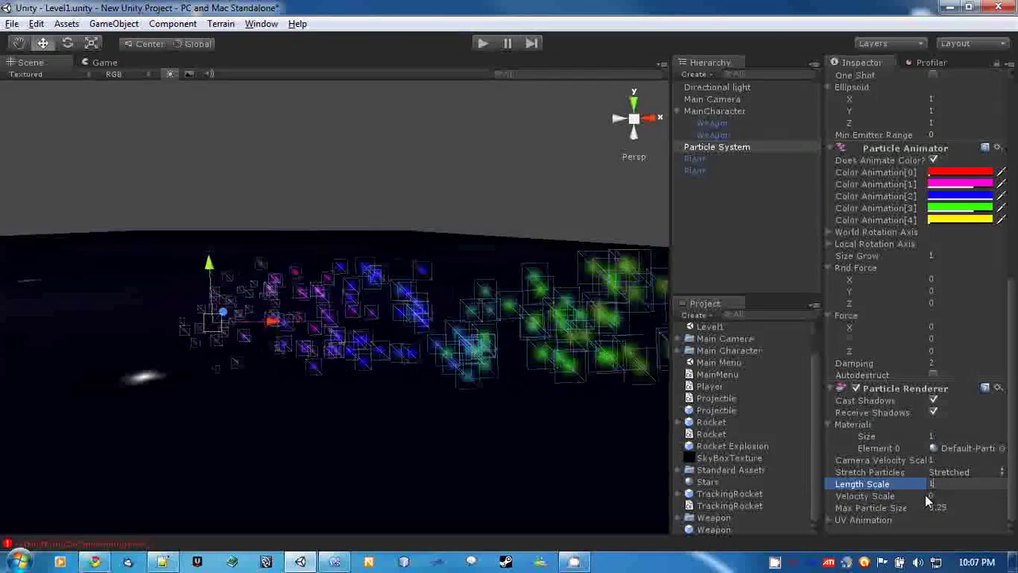
Try a Velocity Scale of 1 on the stretched particles, and reduce it to about 0.16
{"action": "left_click", "coordinate": [878, 495]}
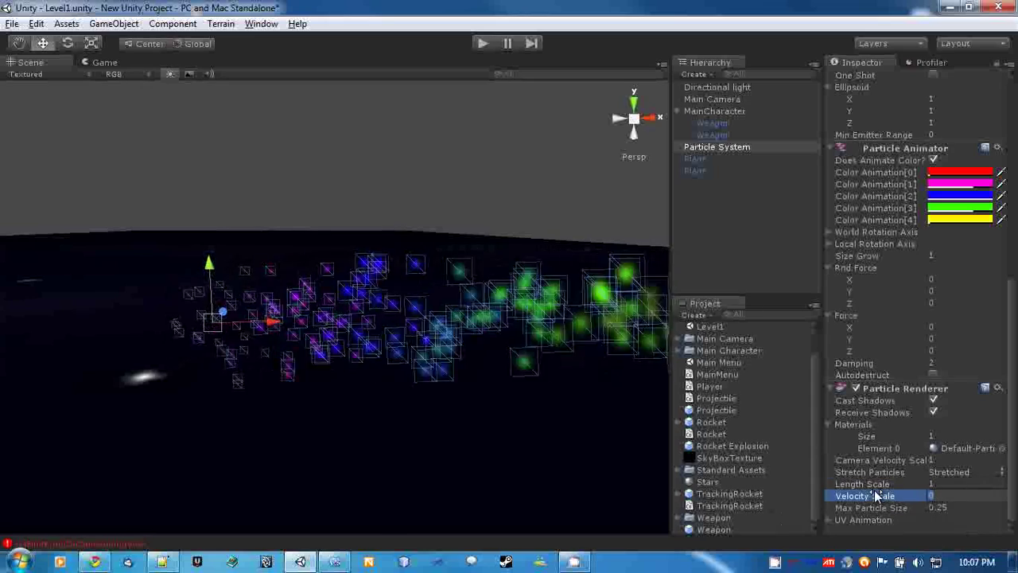
{"action": "type", "text": "1"}
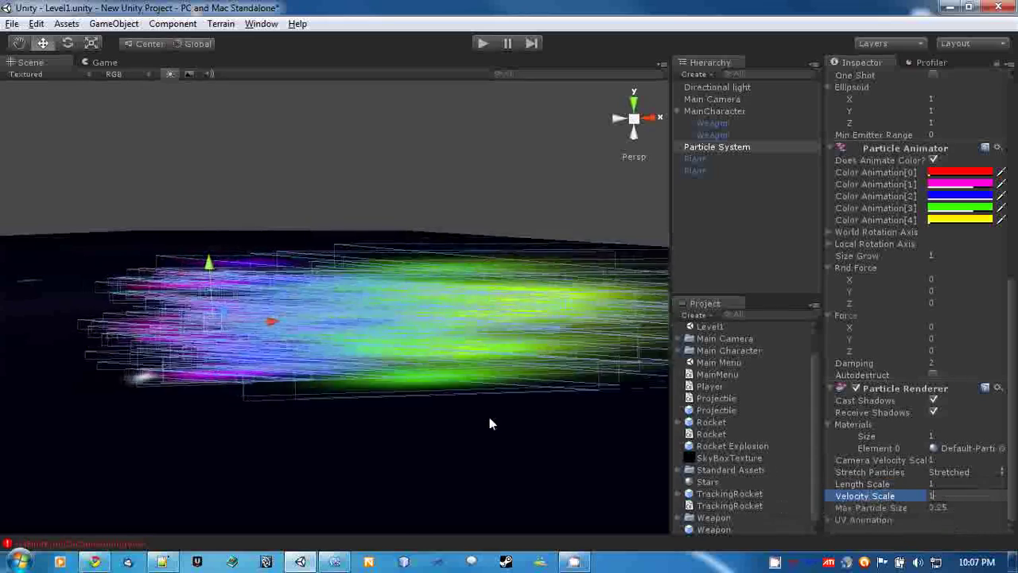
{"action": "left_click_drag", "start_coordinate": [443, 403], "coordinate": [556, 382], "text": "alt"}
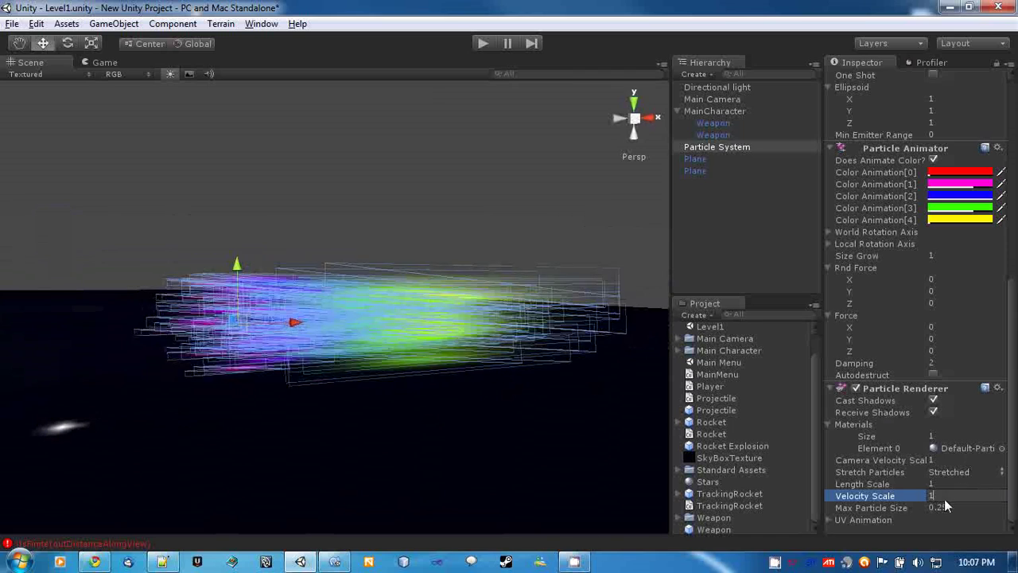
{"action": "mouse_move", "coordinate": [889, 497]}
{"action": "left_mouse_down"}
{"action": "mouse_move", "coordinate": [827, 498]}
{"action": "mouse_move", "coordinate": [849, 499]}
{"action": "left_mouse_up"}
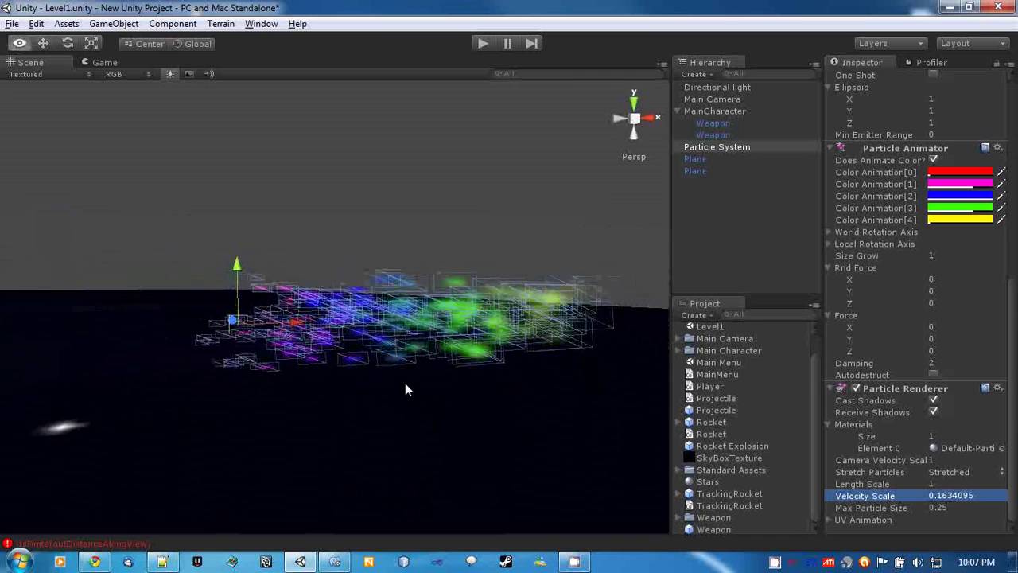
{"action": "scroll", "coordinate": [404, 384], "scroll_direction": "up", "scroll_amount": 4}
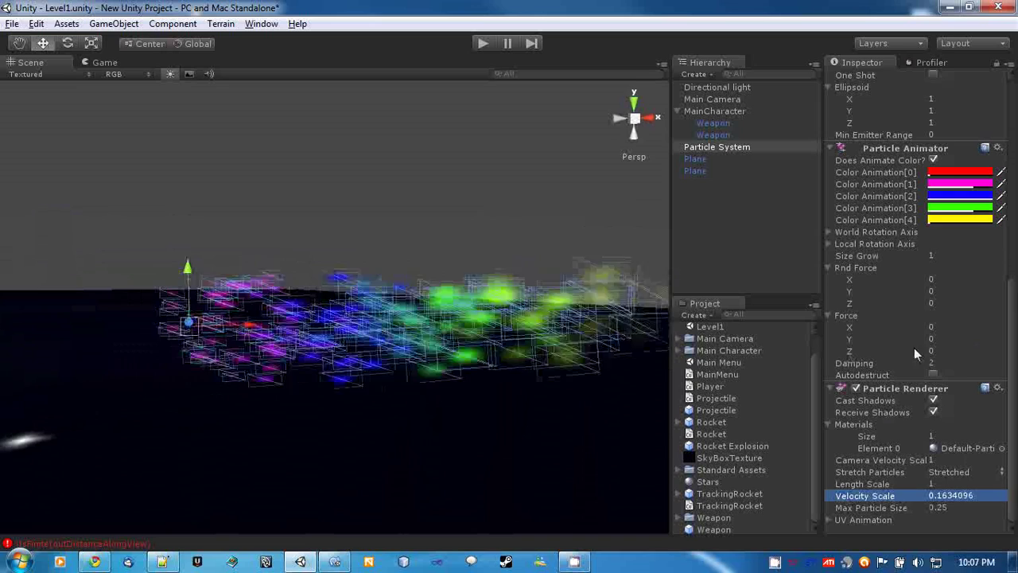
Set the Particle Animator's Damping to 5 and view the whole particle stream from farther away
{"action": "left_click", "coordinate": [953, 362]}
{"action": "type", "text": "5"}
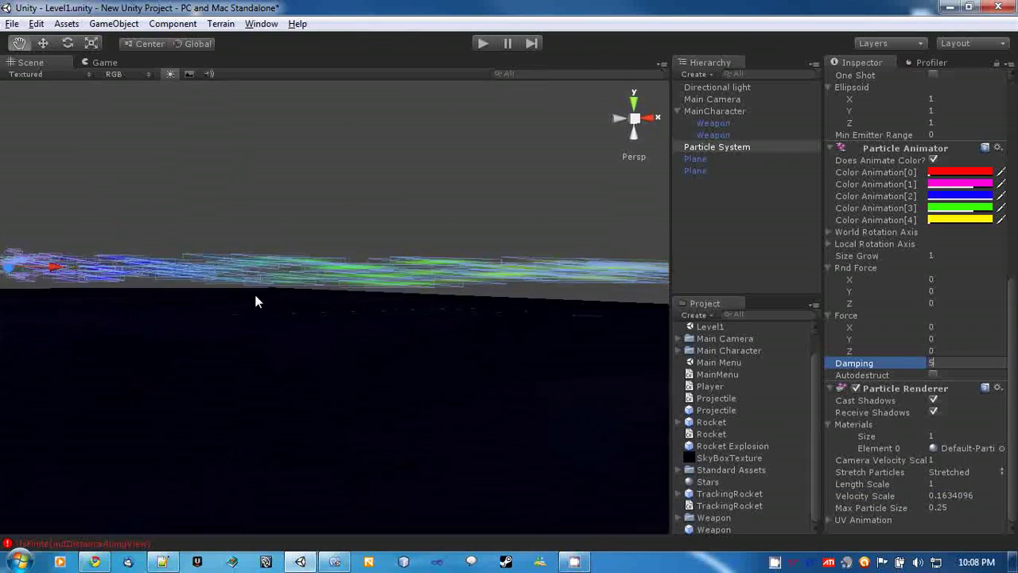
{"action": "scroll", "coordinate": [474, 340], "scroll_direction": "down", "scroll_amount": 8}
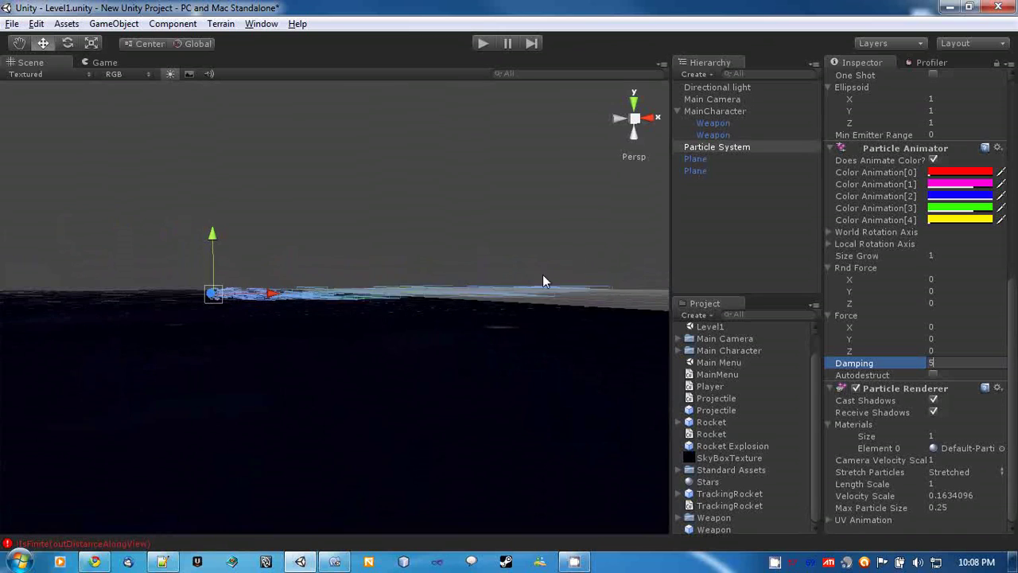
{"action": "middle_click_drag", "start_coordinate": [339, 353], "coordinate": [360, 444]}
{"action": "scroll", "coordinate": [270, 443], "scroll_direction": "up", "scroll_amount": 3}
{"action": "middle_click_drag", "start_coordinate": [424, 315], "coordinate": [439, 213]}
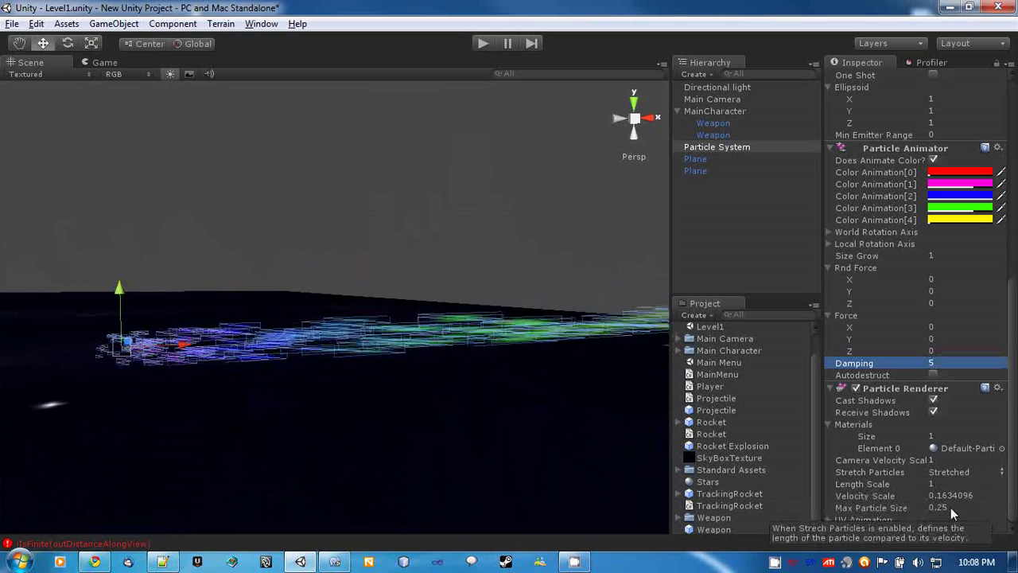
Set the Particle Renderer's Max Particle Size to 4 and view the stream from several angles
{"action": "left_click", "coordinate": [912, 509]}
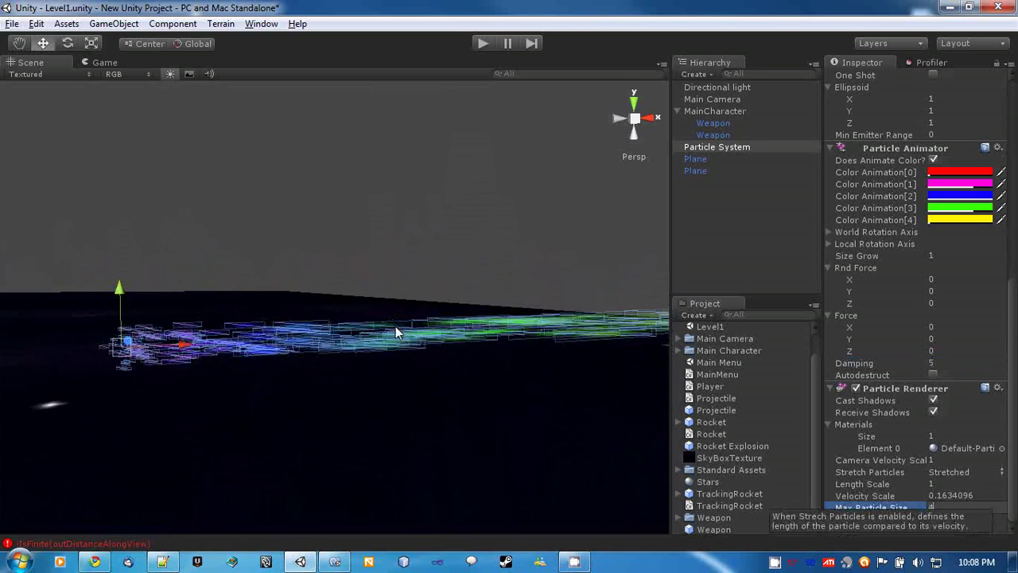
{"action": "left_click_drag", "start_coordinate": [199, 401], "coordinate": [280, 357], "text": "alt"}
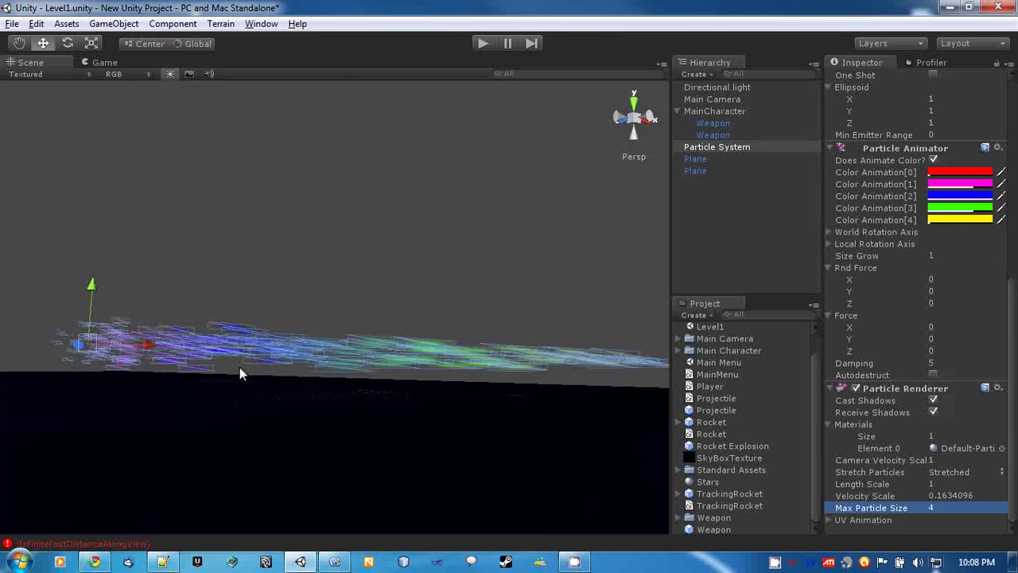
{"action": "middle_click_drag", "start_coordinate": [239, 367], "coordinate": [130, 333]}
{"action": "left_click_drag", "start_coordinate": [445, 371], "coordinate": [371, 409], "text": "alt"}
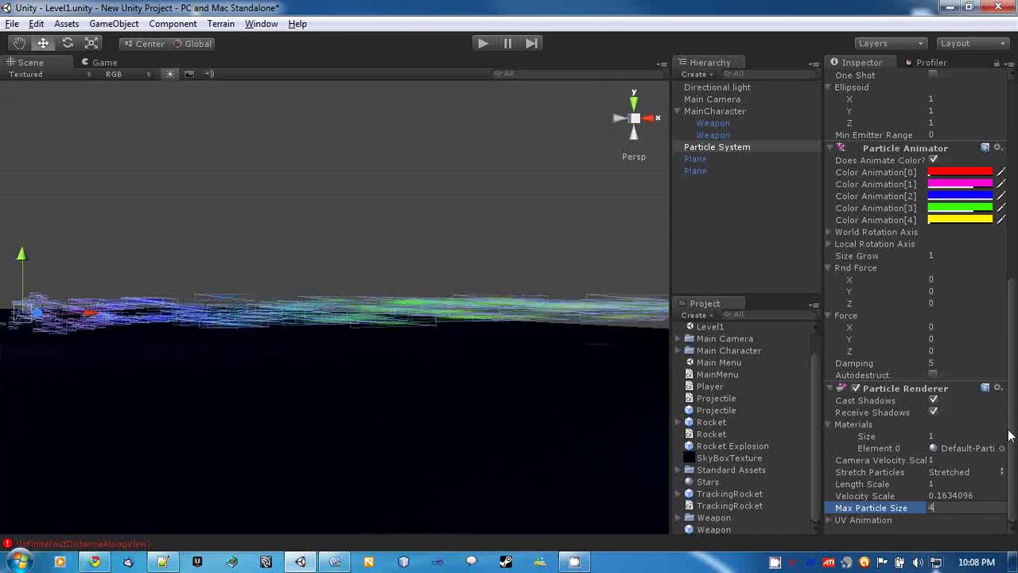
Expand the renderer's UV Animation settings to examine X Tile, Y Tile and Cycles, and collapse them again
{"action": "left_click", "coordinate": [830, 521]}
{"action": "scroll", "coordinate": [855, 483], "scroll_direction": "down", "scroll_amount": 1}
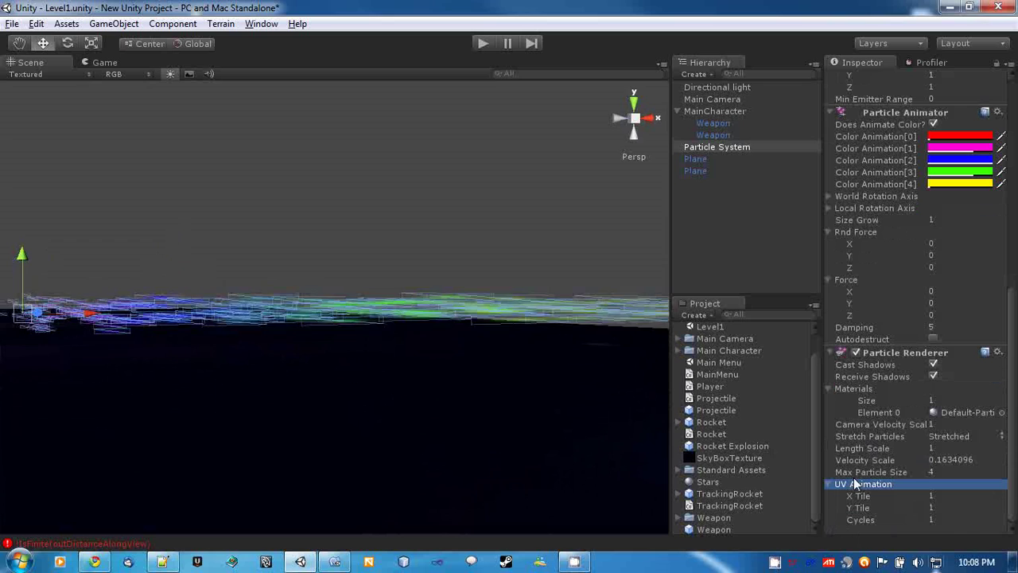
{"action": "middle_click_drag", "start_coordinate": [131, 256], "coordinate": [377, 252]}
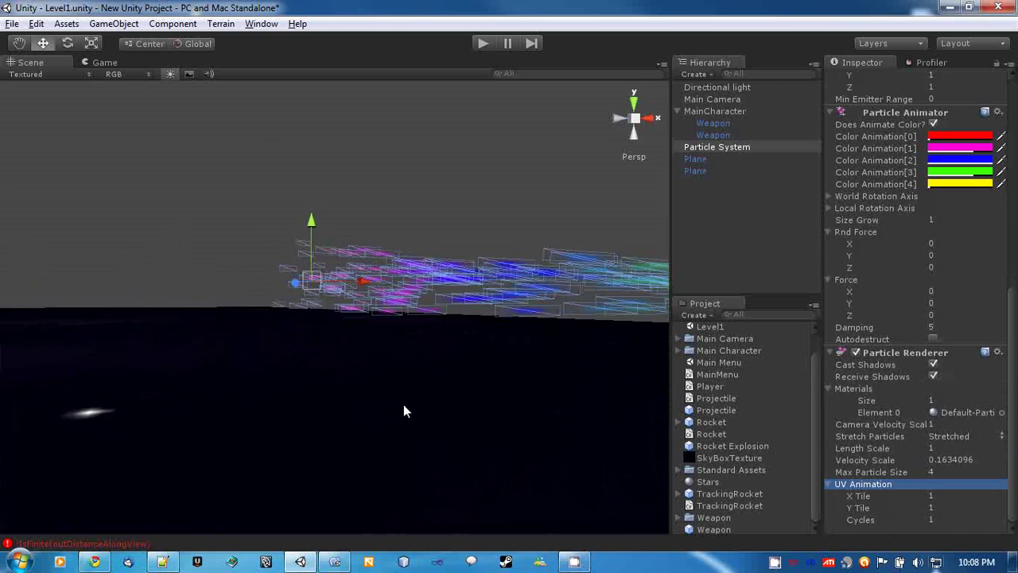
{"action": "scroll", "coordinate": [387, 449], "scroll_direction": "up", "scroll_amount": 5}
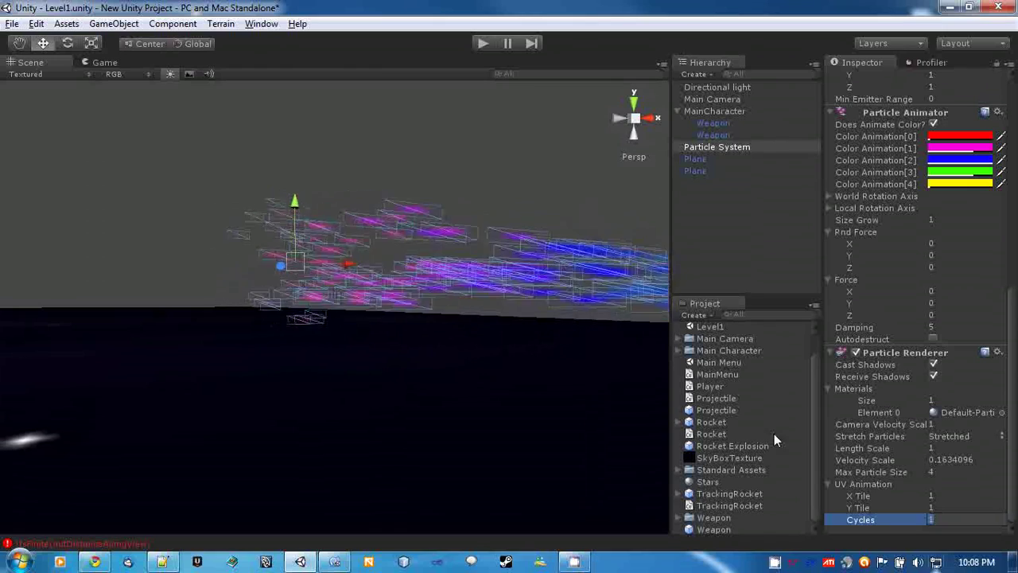
{"action": "left_click", "coordinate": [941, 483]}
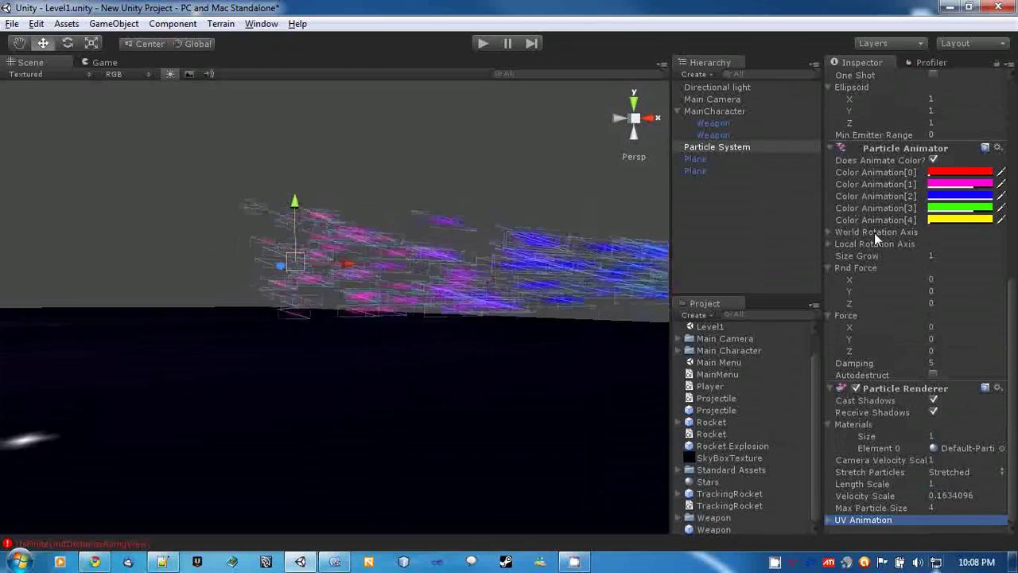
Collapse the Particle Emitter and Particle Animator settings and view the particle stream from both of its ends
{"action": "left_click", "coordinate": [832, 149]}
{"action": "scroll", "coordinate": [828, 135], "scroll_direction": "up", "scroll_amount": 3}
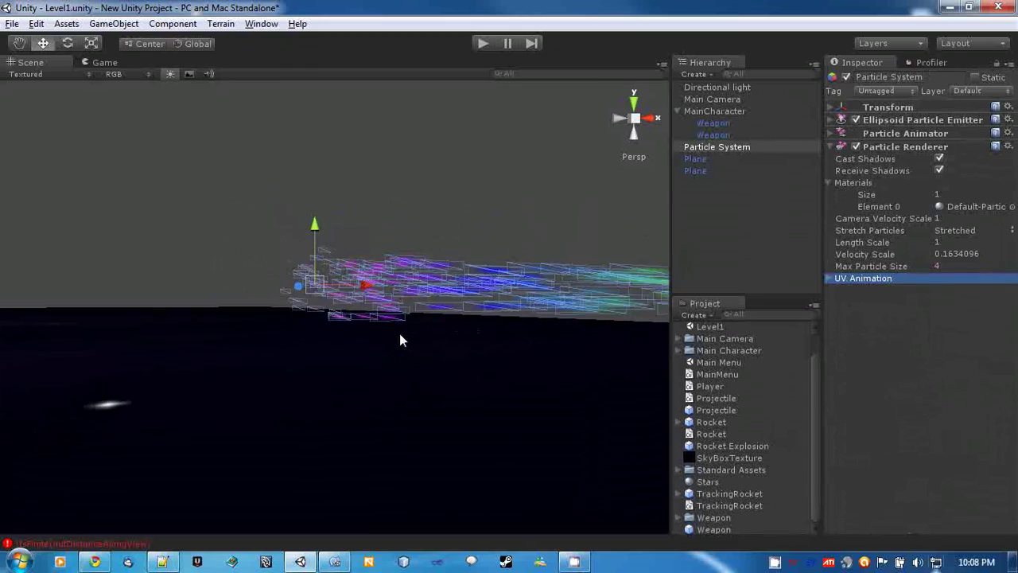
{"action": "left_click_drag", "start_coordinate": [435, 351], "coordinate": [202, 296], "text": "alt"}
{"action": "right_click_drag", "start_coordinate": [201, 295], "coordinate": [781, 365]}
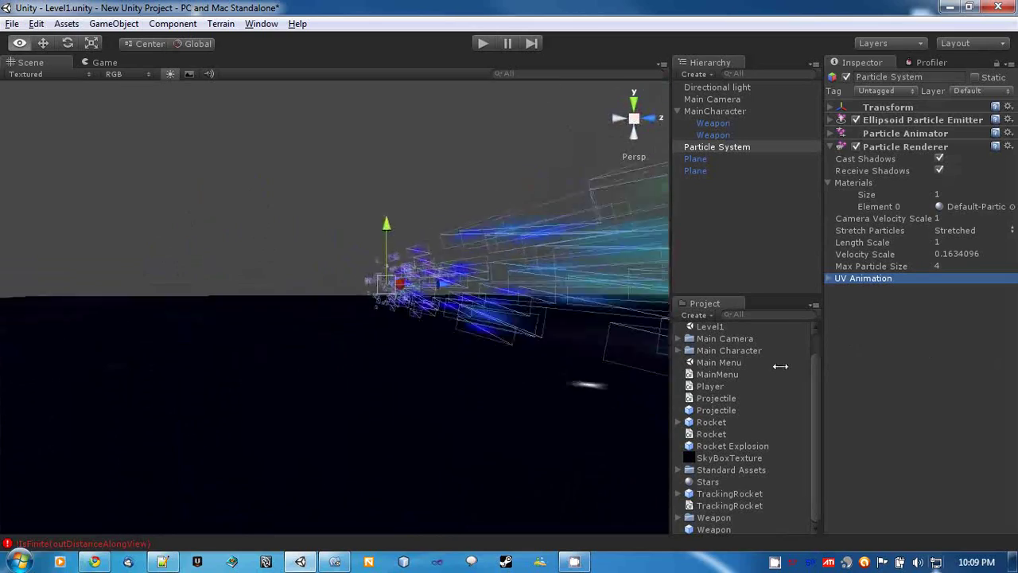
{"action": "left_click_drag", "start_coordinate": [780, 365], "coordinate": [769, 353], "text": "alt"}
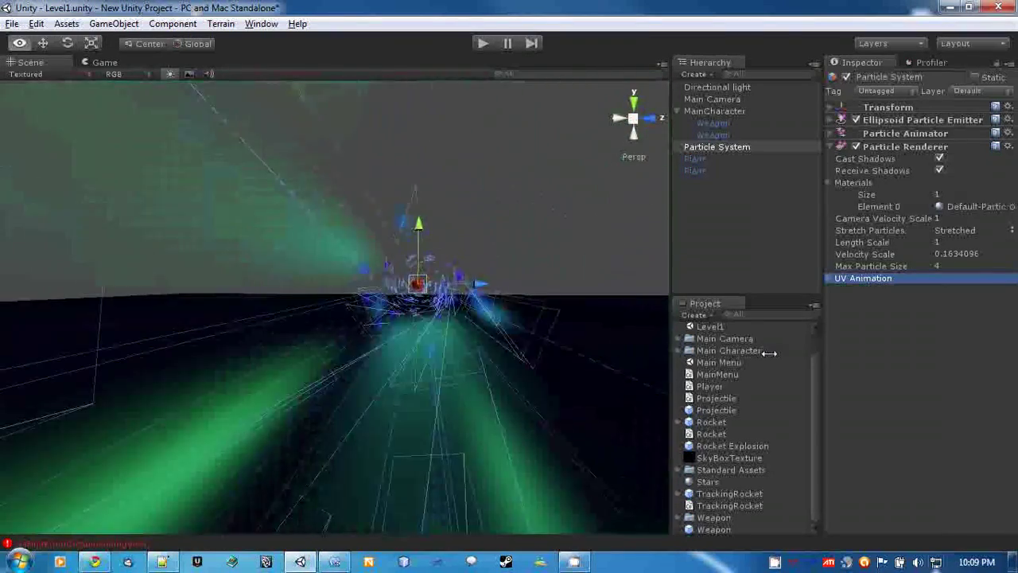
{"action": "mouse_move", "coordinate": [768, 352]}
{"action": "right_mouse_down"}
{"action": "mouse_move", "coordinate": [84, 357]}
{"action": "mouse_move", "coordinate": [618, 381]}
{"action": "mouse_move", "coordinate": [641, 356]}
{"action": "mouse_move", "coordinate": [411, 341]}
{"action": "mouse_move", "coordinate": [266, 290]}
{"action": "mouse_move", "coordinate": [314, 310]}
{"action": "right_mouse_up"}
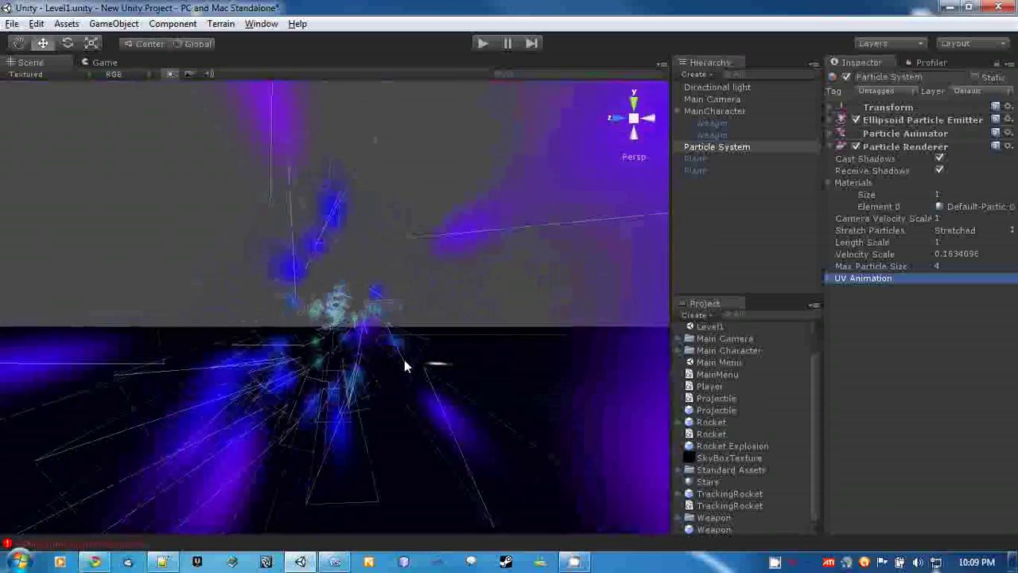
Preview the contents of the Player script and the Enemy script among the project assets
{"action": "left_click", "coordinate": [710, 385]}
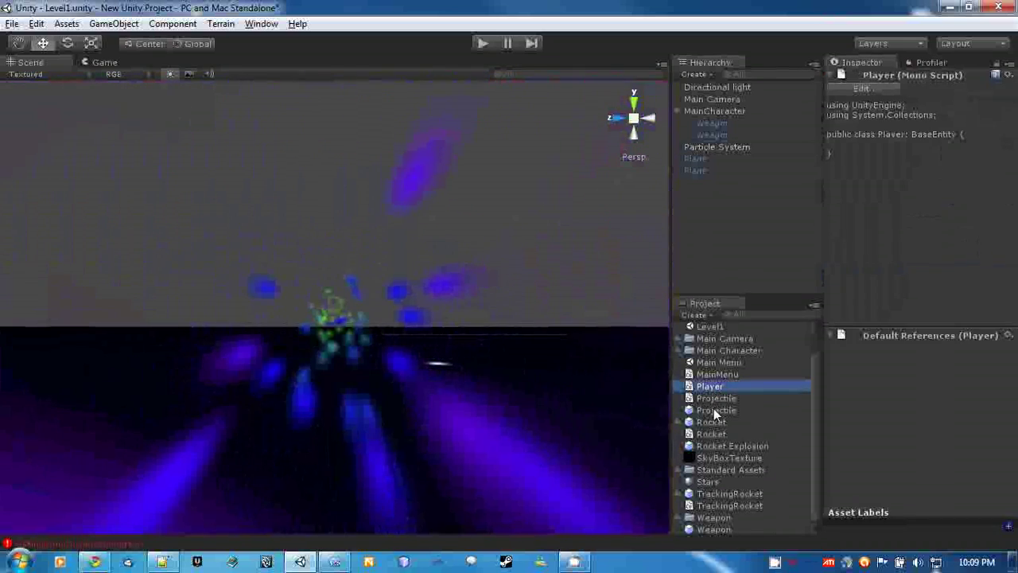
{"action": "scroll", "coordinate": [716, 446], "scroll_direction": "up", "scroll_amount": 1}
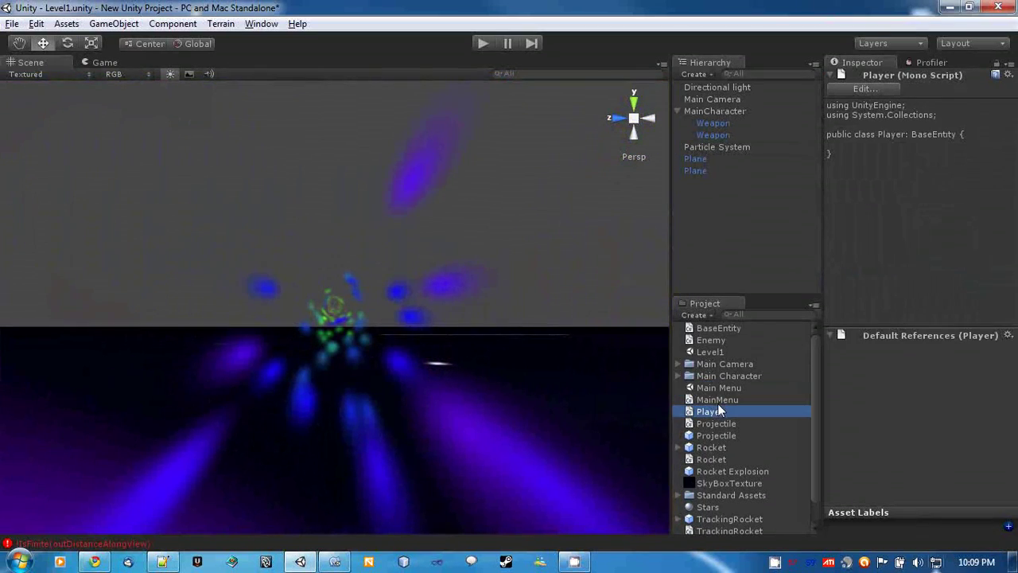
{"action": "left_click", "coordinate": [719, 340]}
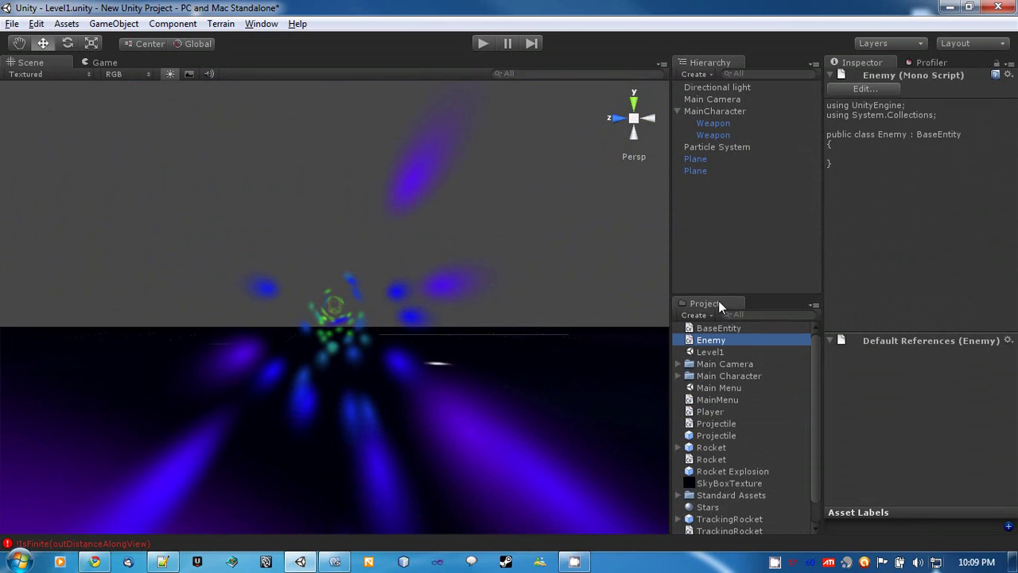